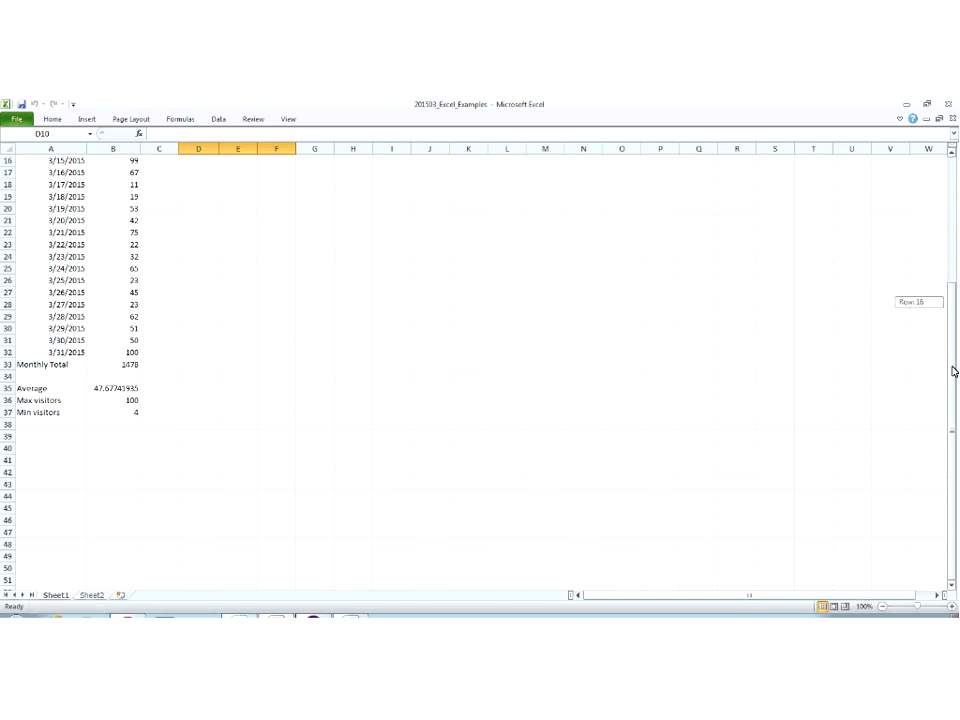
Step: On Sheet2, enter 12 in cell A7 and 24 in cell B7
click(86, 597)
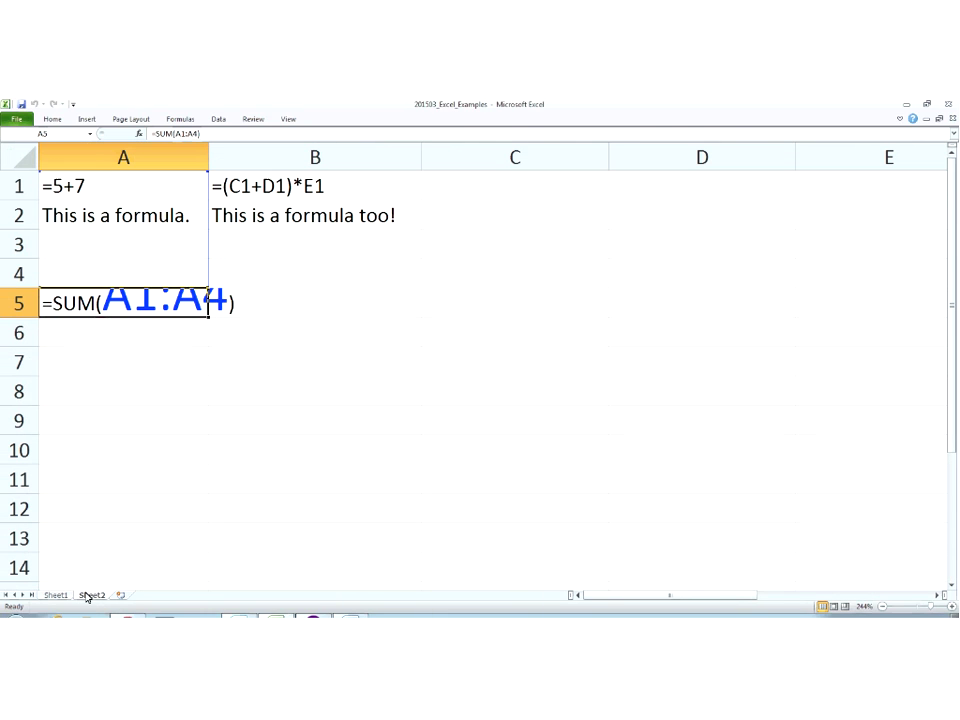
click(123, 357)
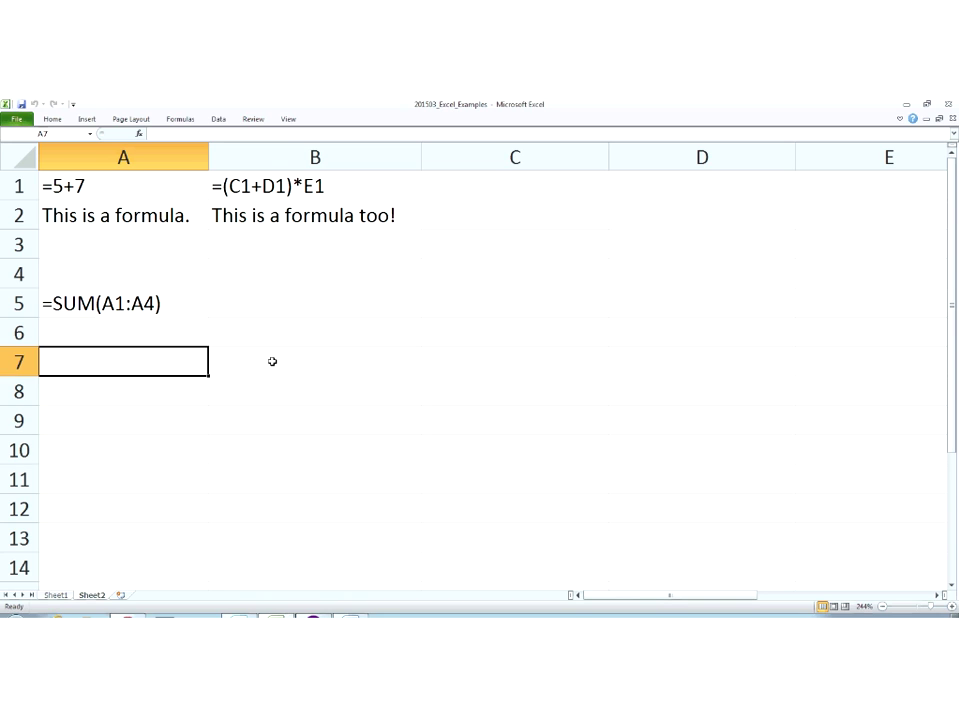
text(12)
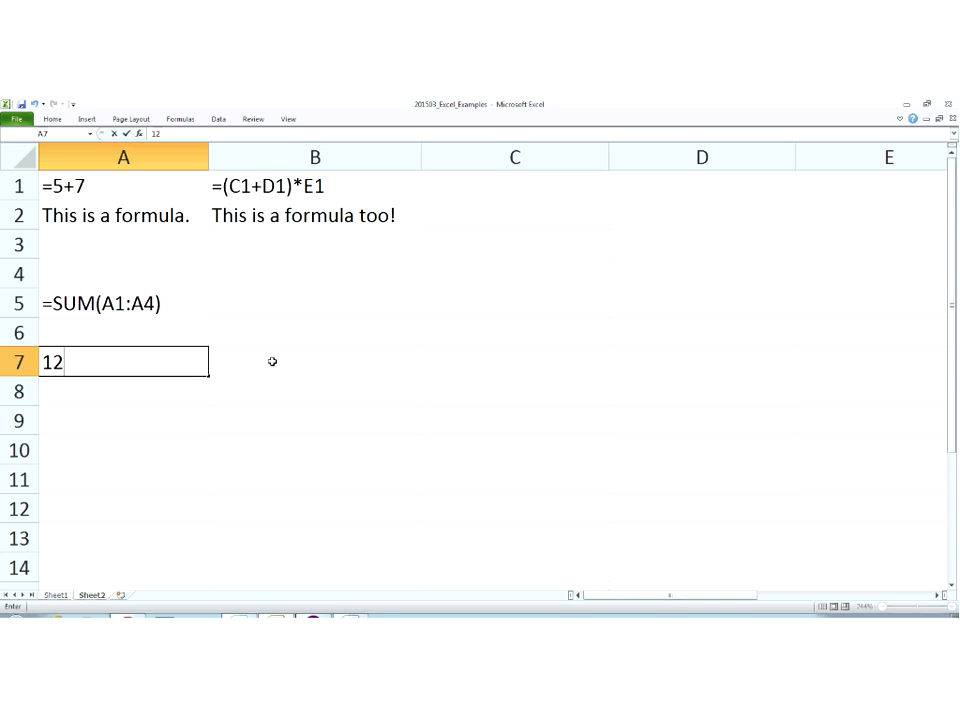
key(BackSpace)
key(BackSpace)
text(12+6)
key(BackSpace)
key(BackSpace)
click(272, 361)
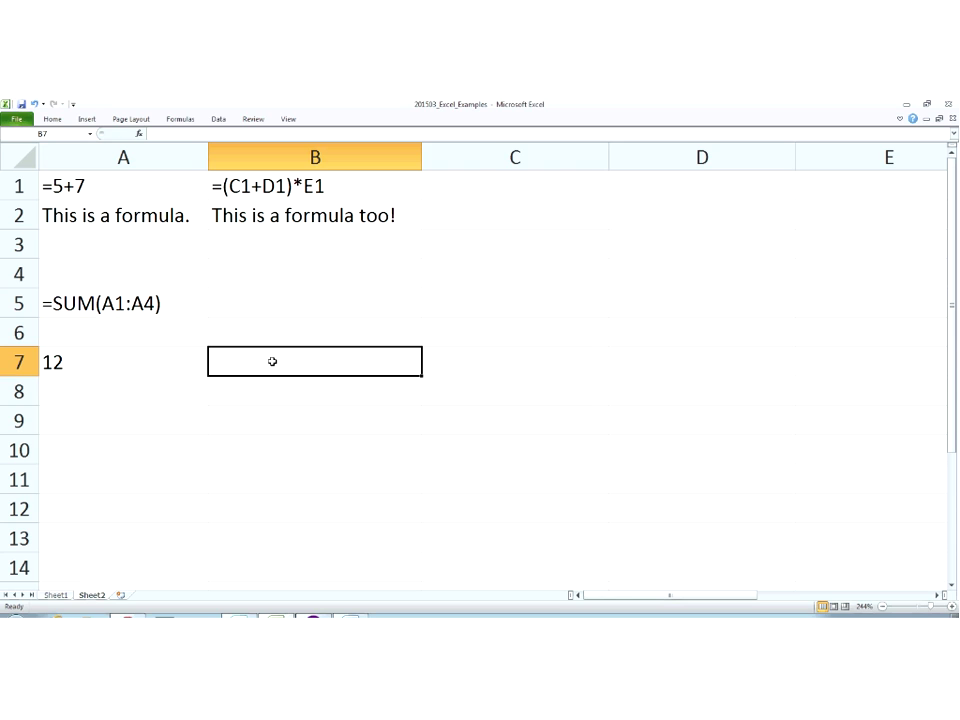
text(24)
key(Return)
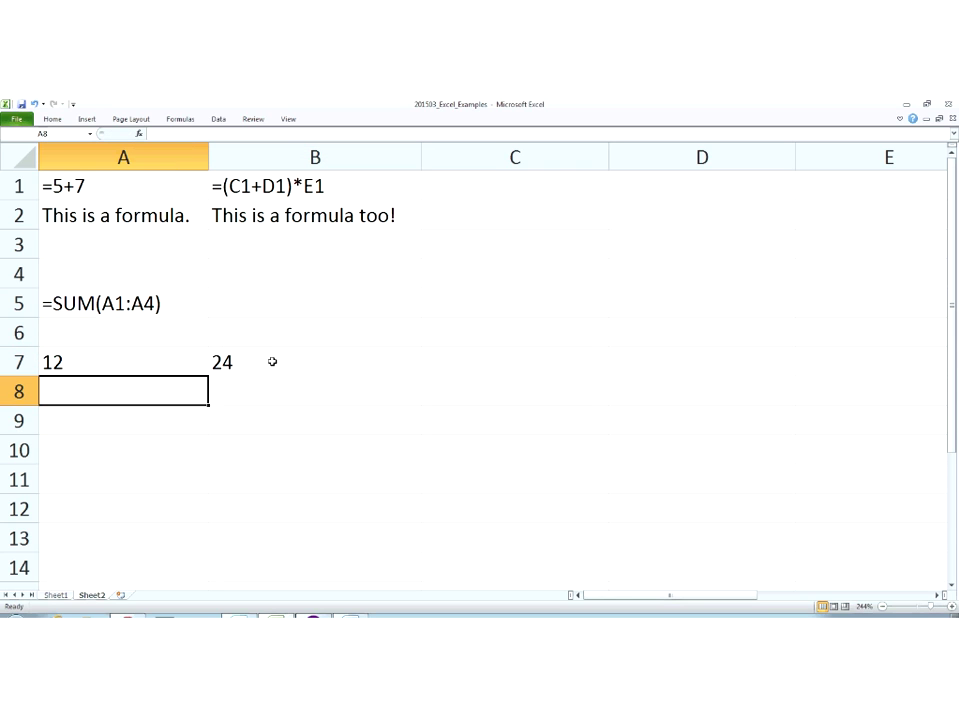
Step: Fill the two rows below with 11 and 11 in A8:B8, and 100 and 12 in A9:B9
text(11)
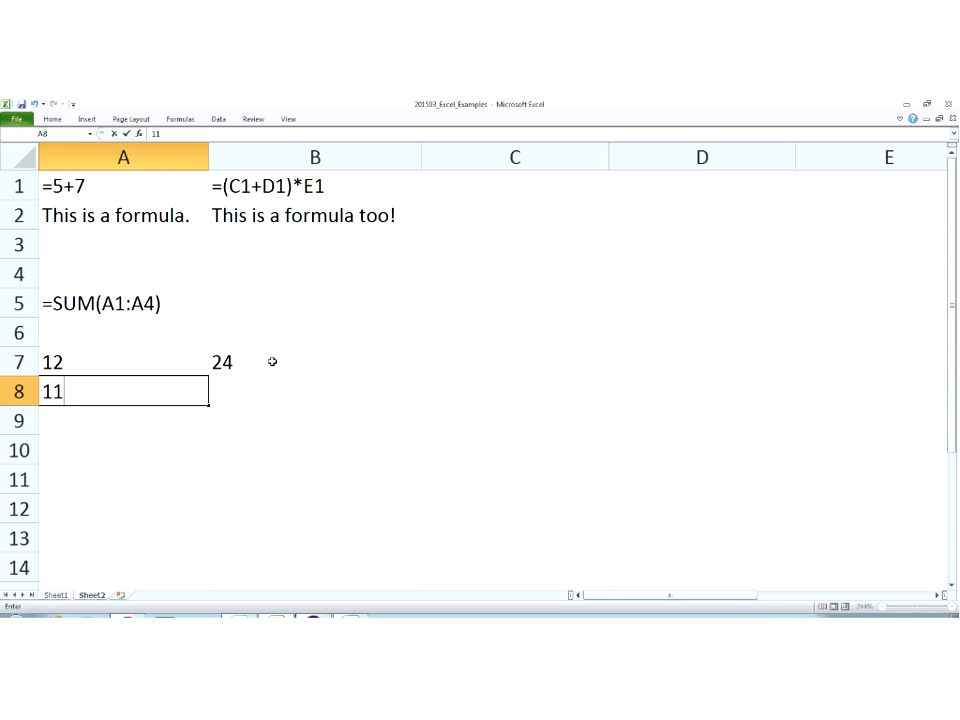
key(Tab)
text(11)
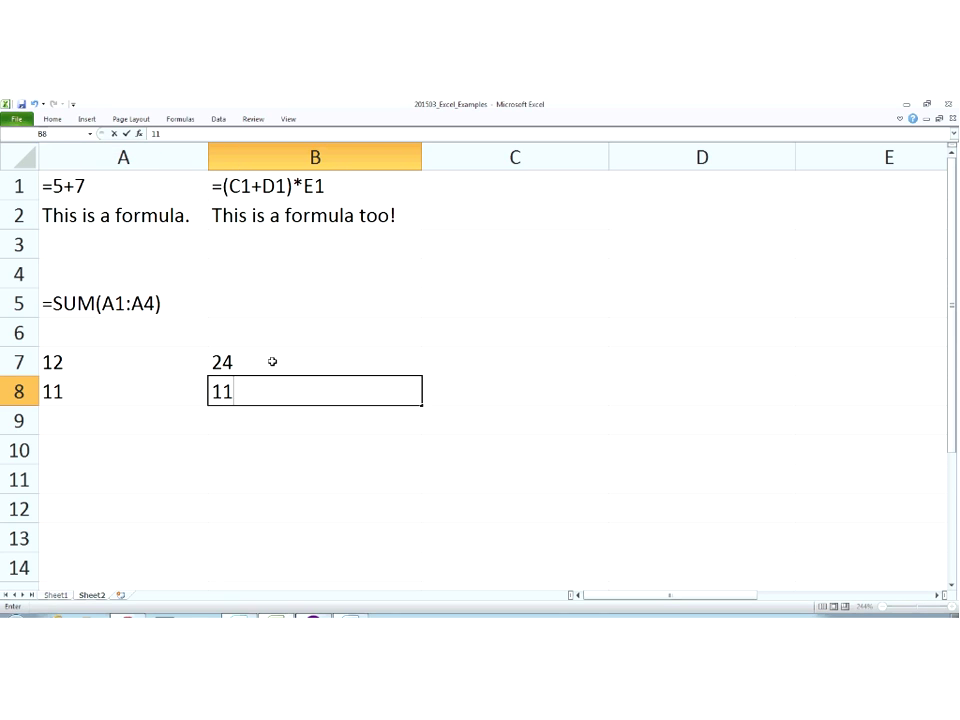
key(Return)
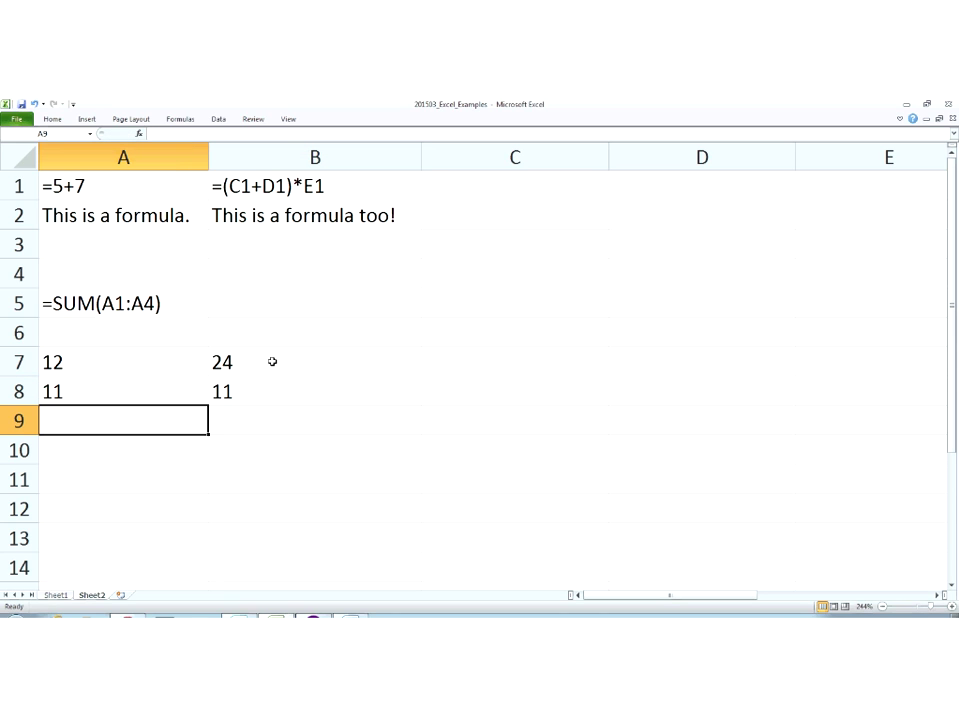
text(1)
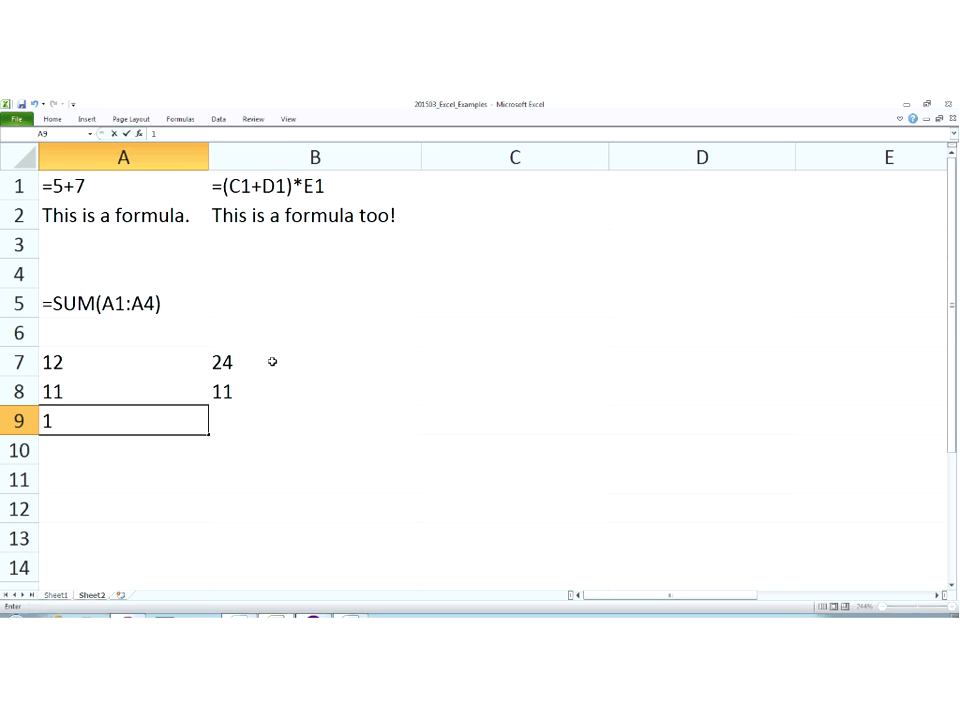
text(00)
key(Tab)
text(12)
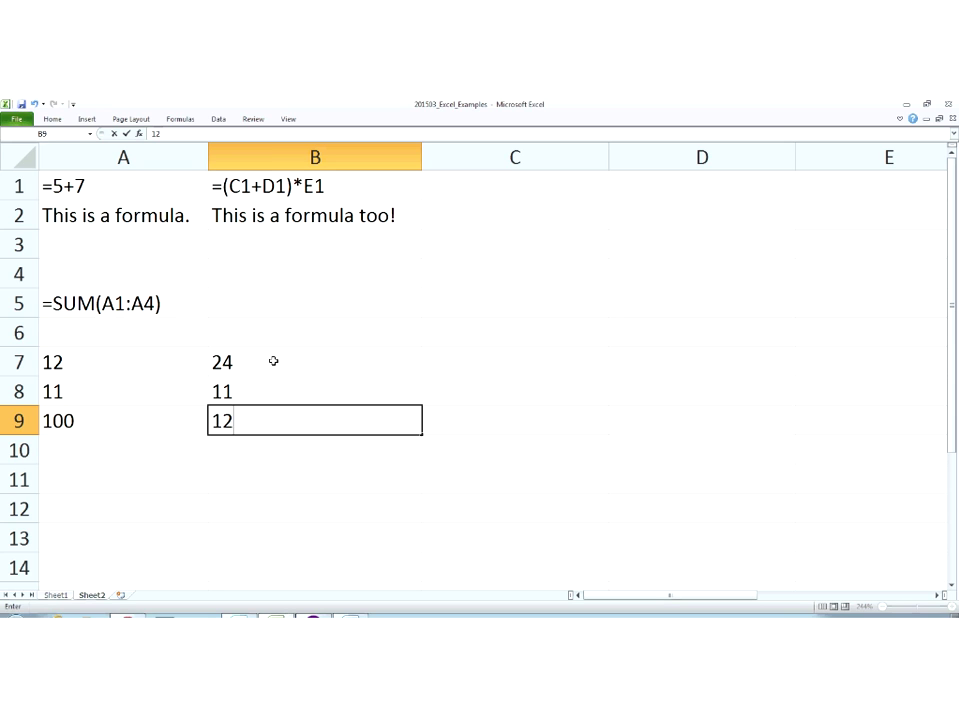
click(487, 362)
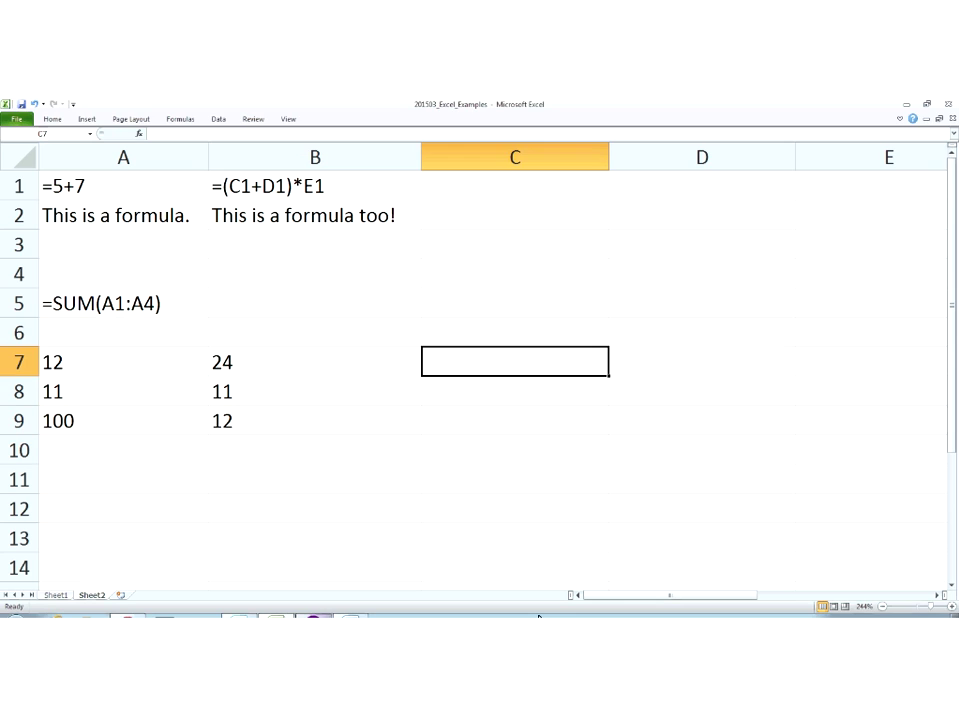
Step: Enter the formula =A7*B7 in cell C7 to multiply the two numbers in that row
click(538, 617)
click(290, 366)
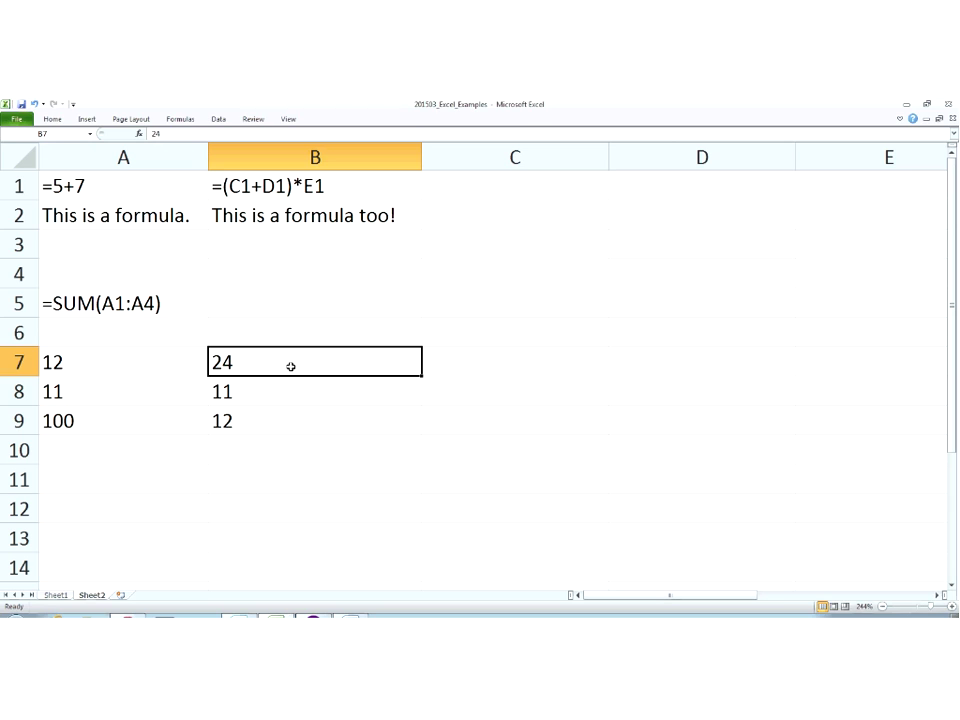
click(454, 362)
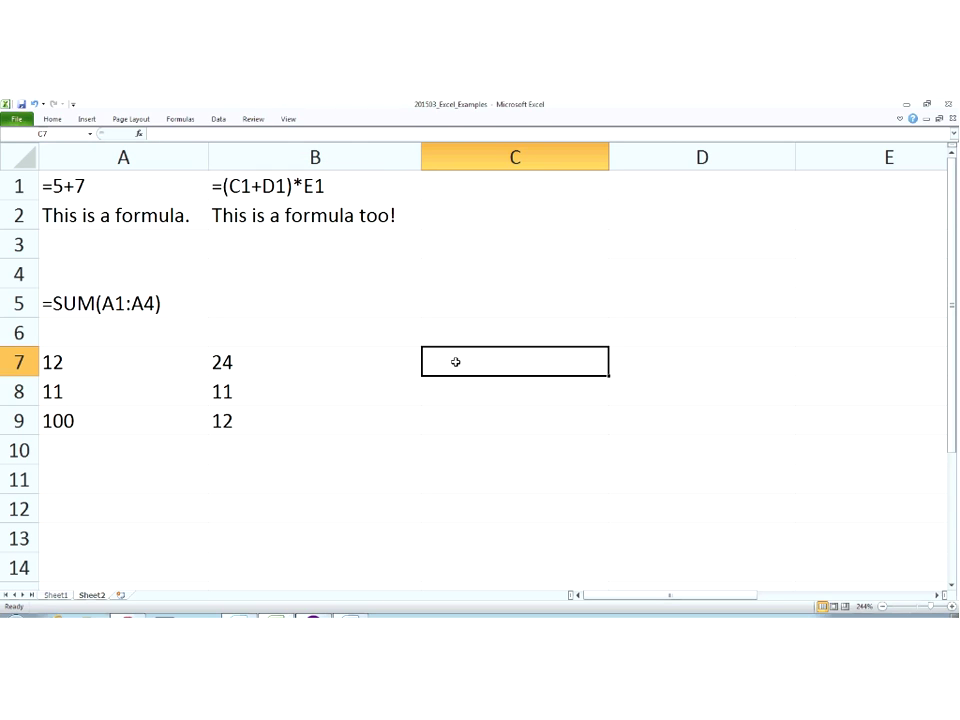
text(=a7)
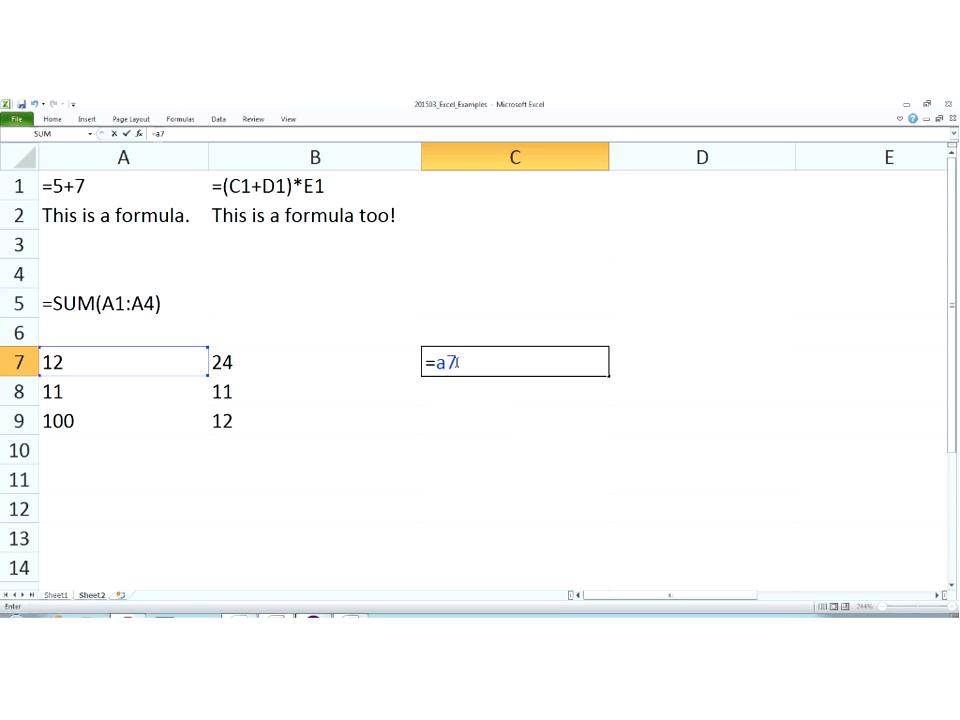
text(*)
text(b)
text(67)
key(BackSpace)
key(BackSpace)
text(7)
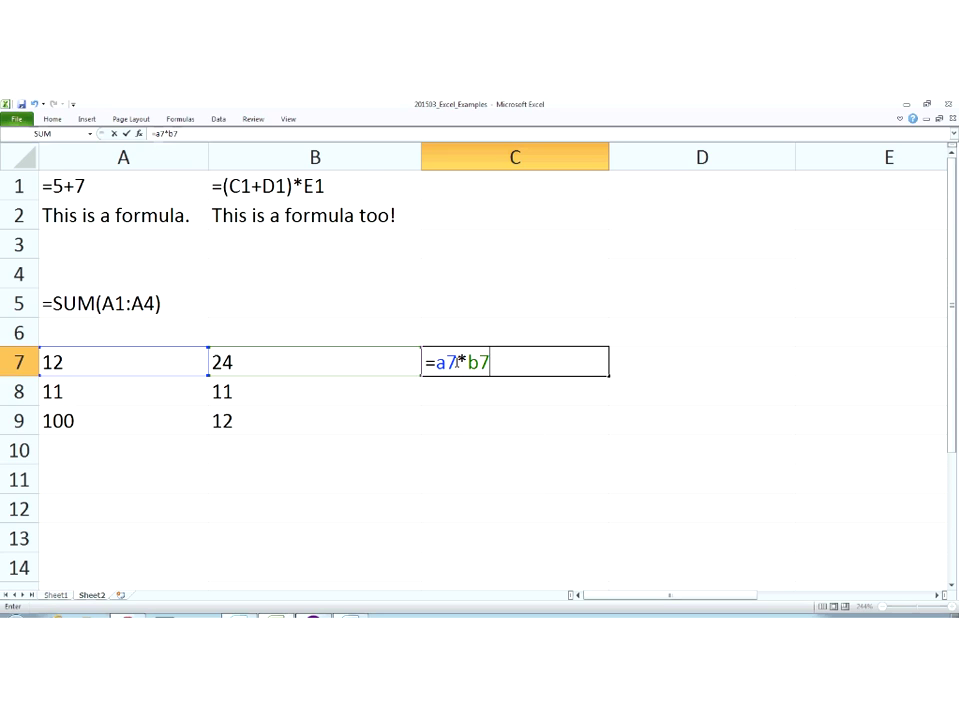
key(Return)
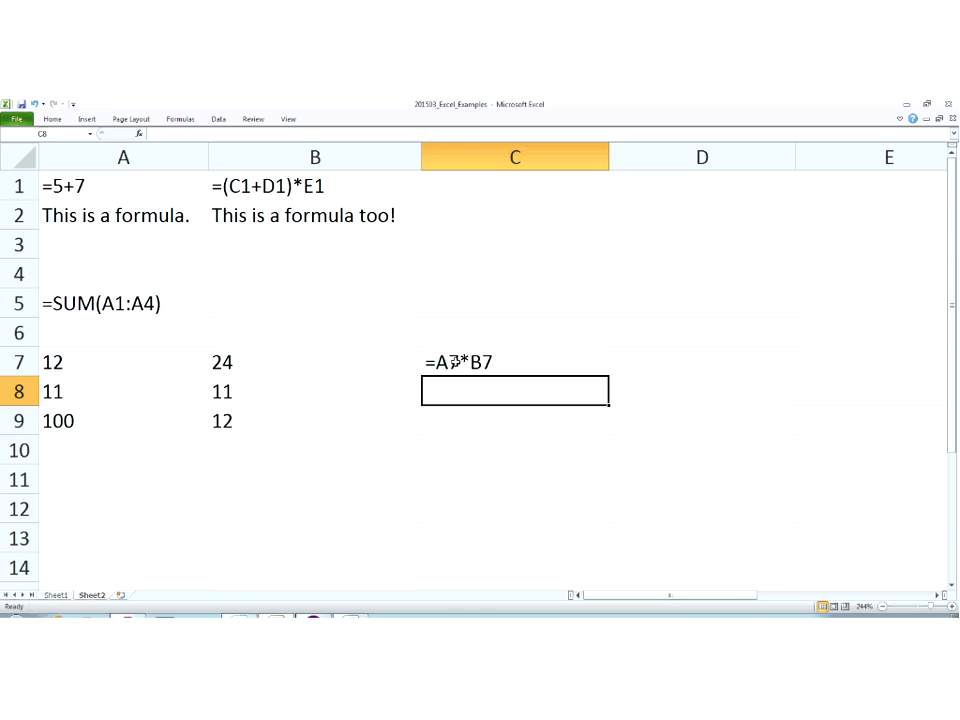
Step: Check the calculated result in C7 by showing values instead of formulas, and return to the formula display
key(ctrl+grave)
key(ctrl+grave)
double_click(452, 362)
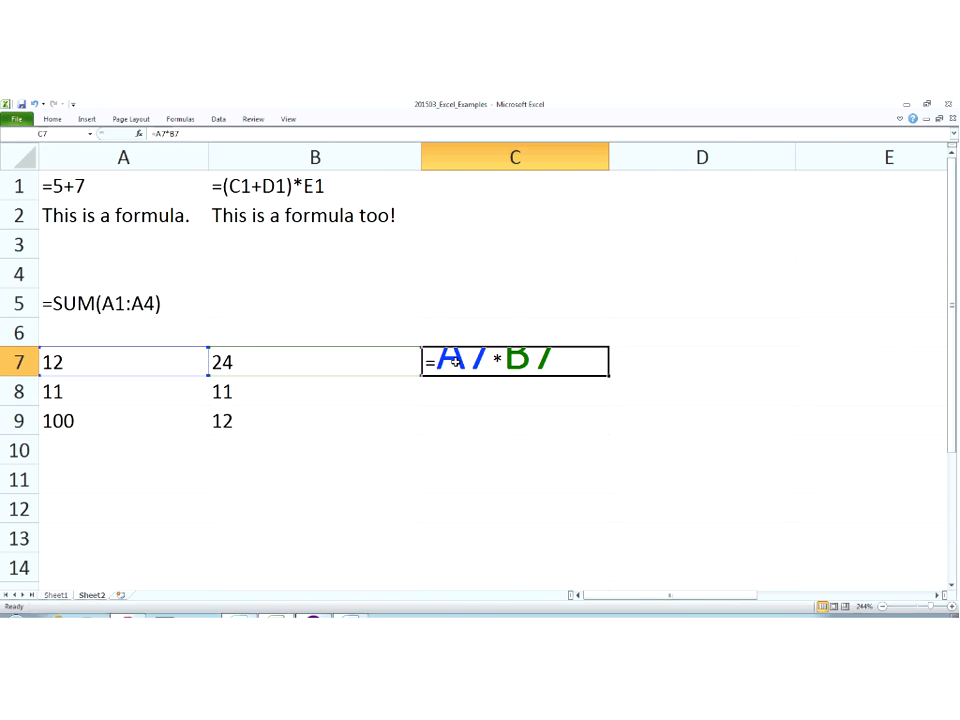
key(Escape)
key(ctrl+grave)
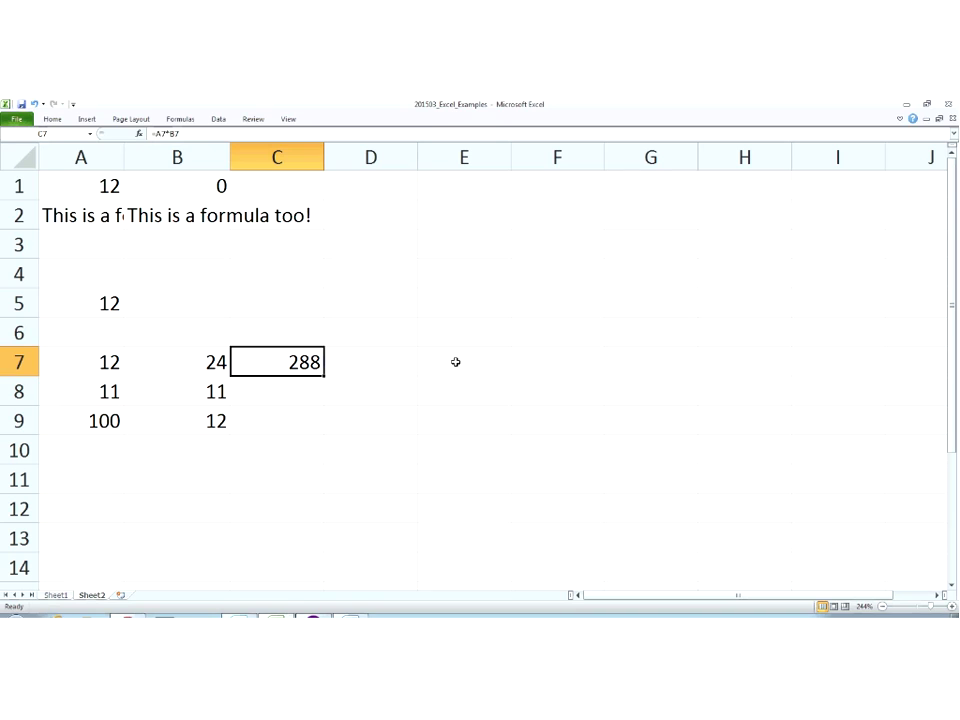
click(298, 389)
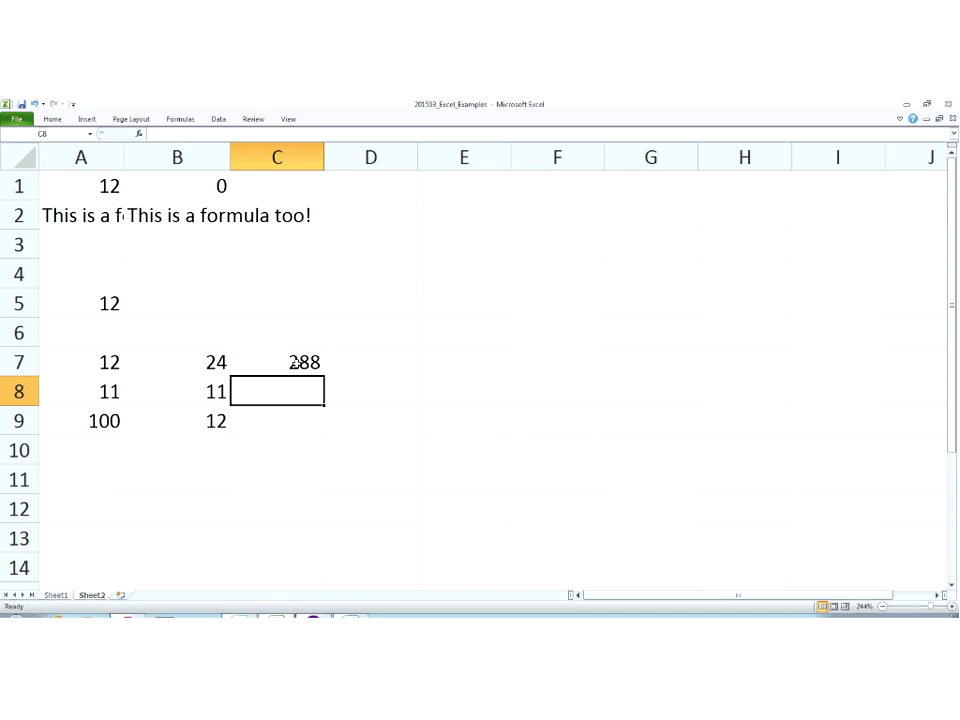
click(299, 360)
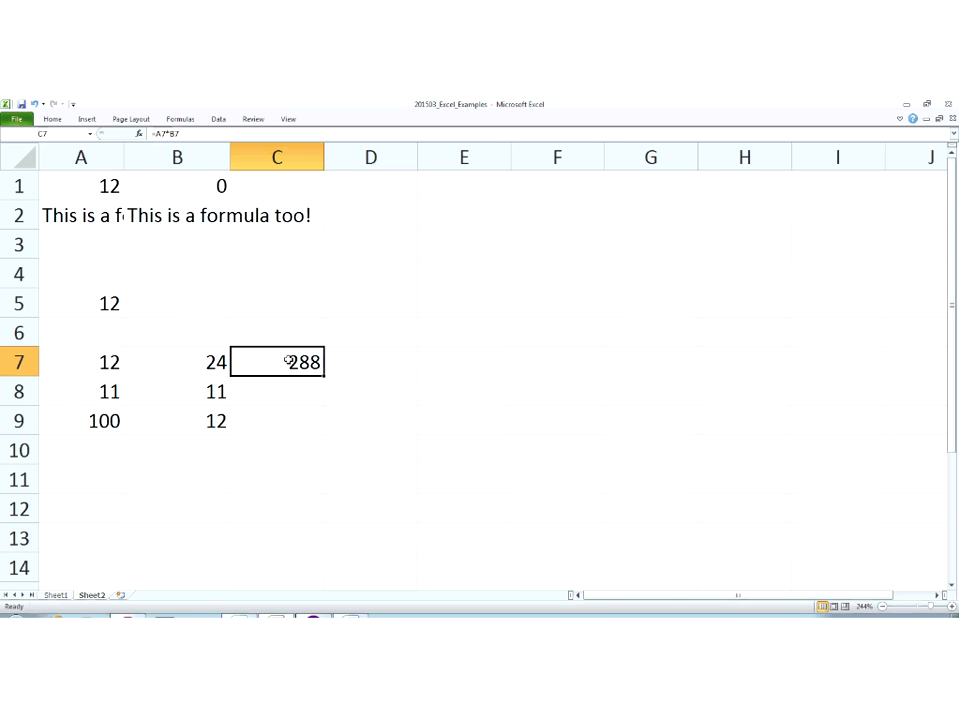
key(ctrl+grave)
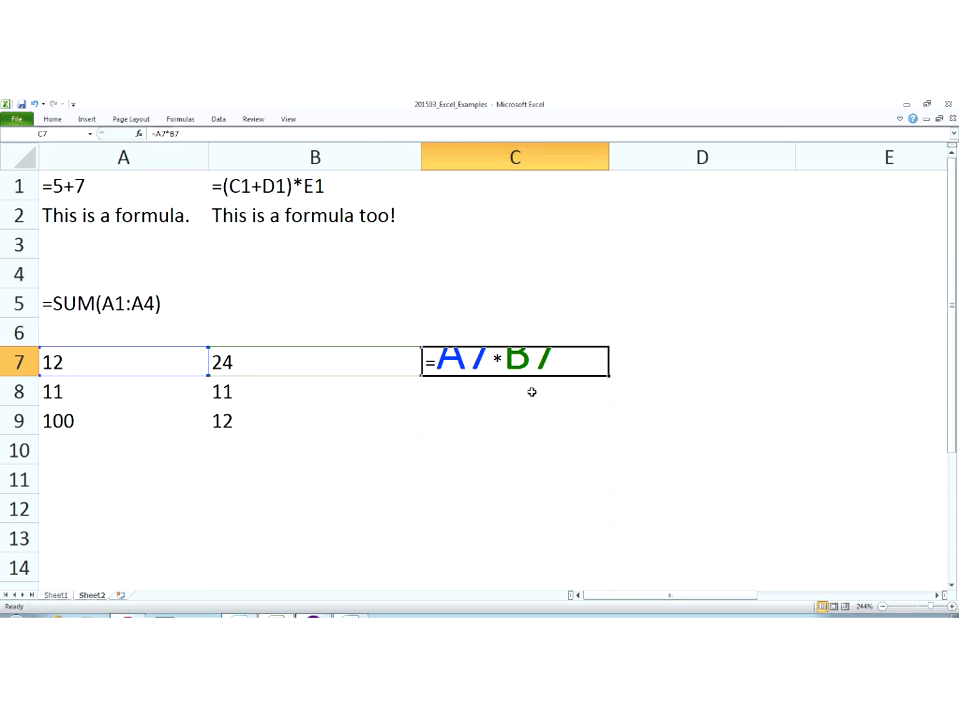
Step: Fill the multiplication formula from C7 down through C9
key(Return)
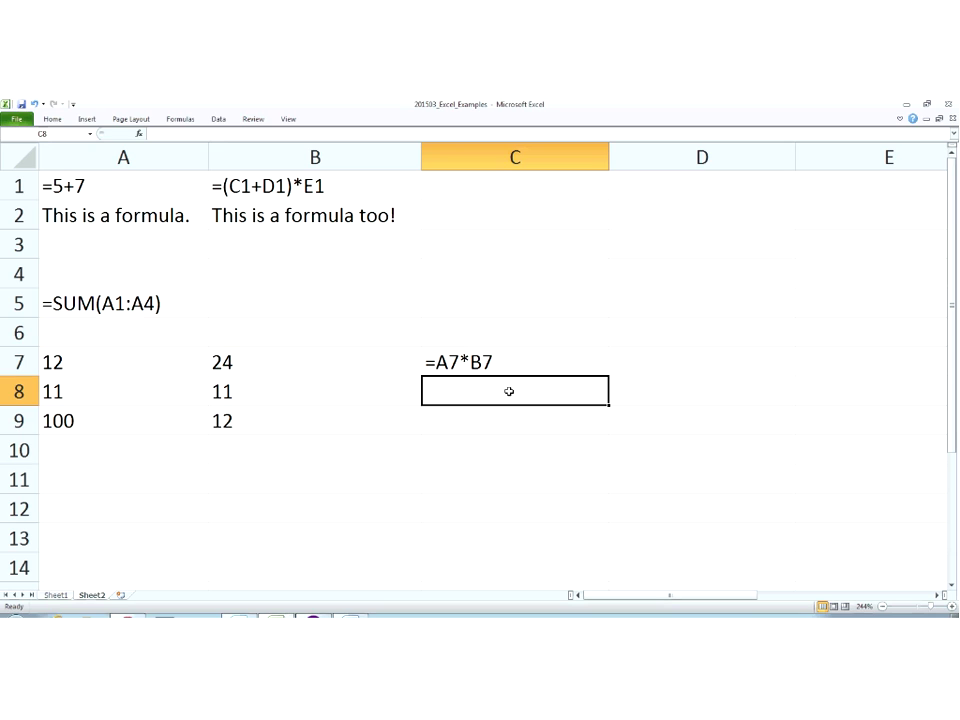
double_click(576, 361)
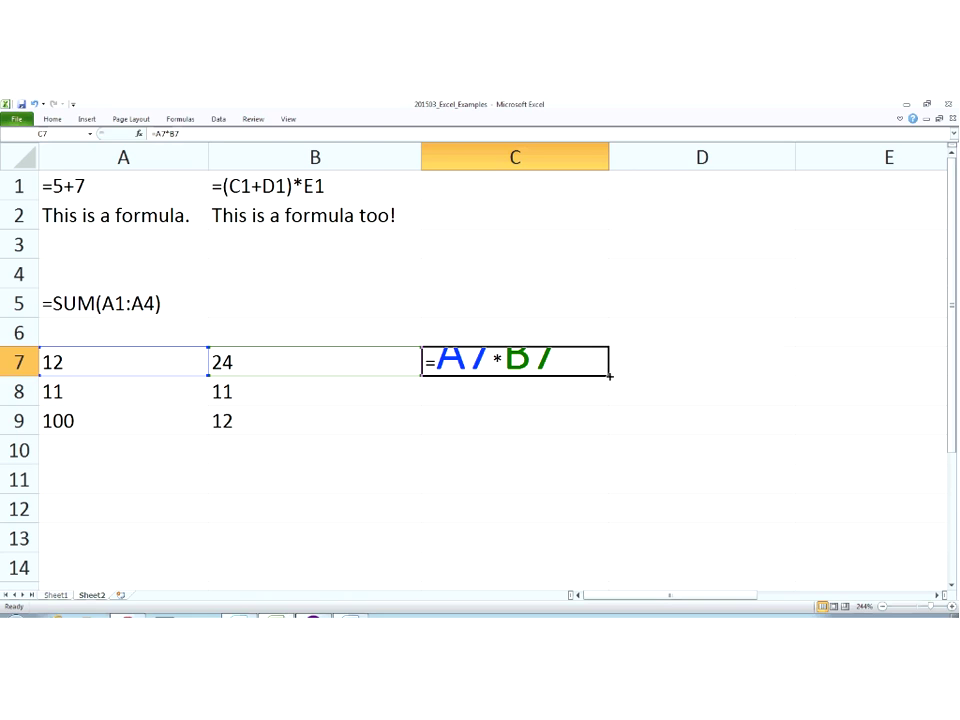
drag(609, 376, 608, 436)
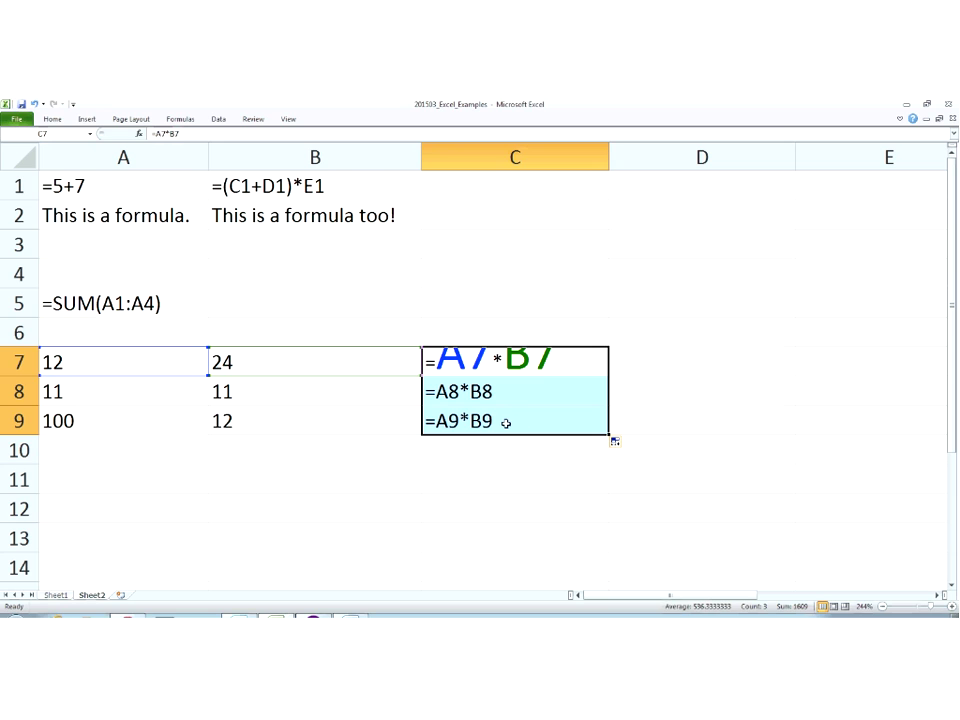
Step: Change Sheet2 from displaying formulas to displaying calculated values, keeping C7:C9 selected
click(341, 616)
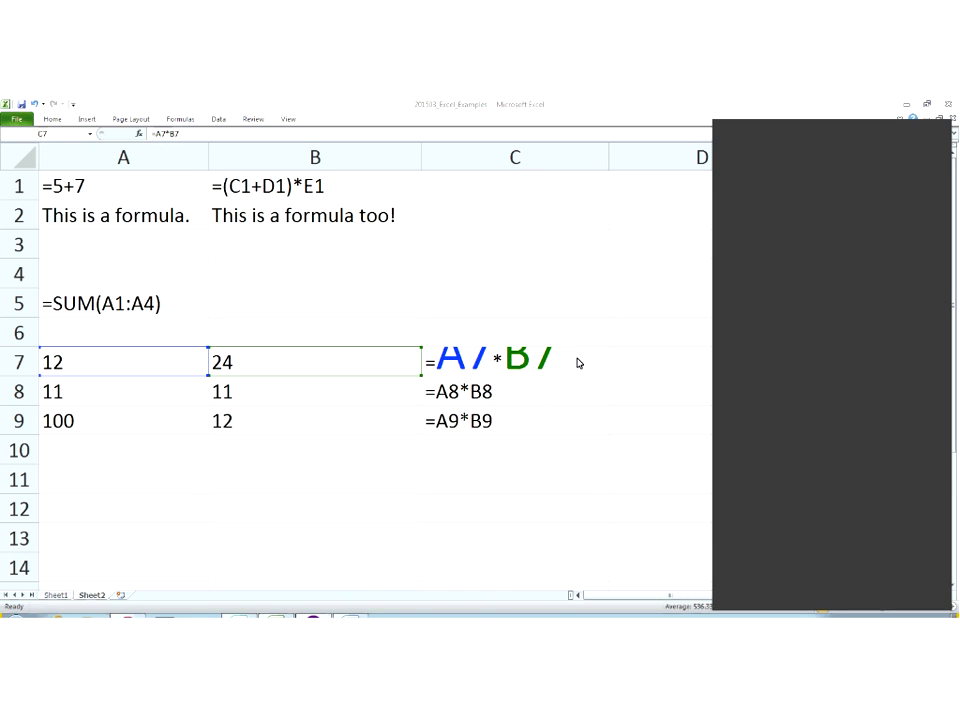
key(shift+Down)
key(shift+Down)
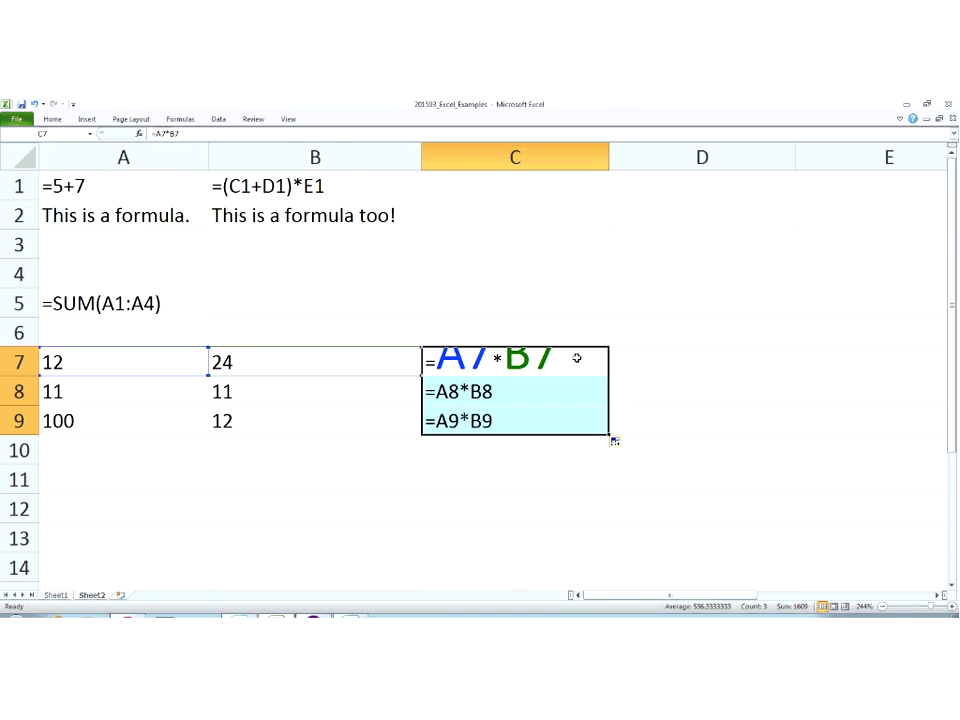
key(ctrl+grave)
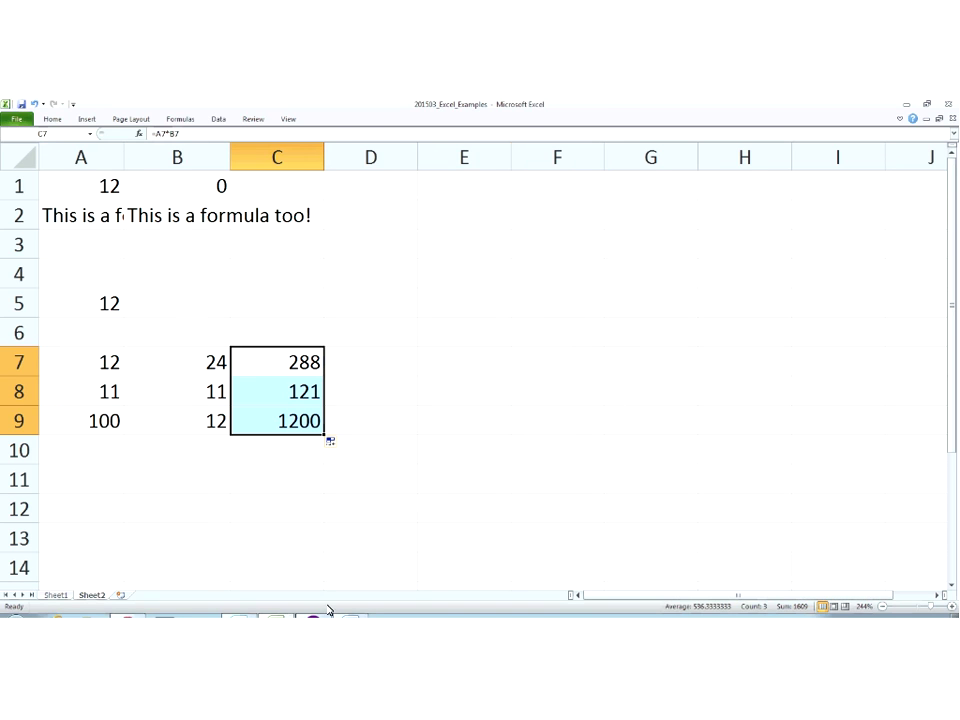
key(alt+Tab)
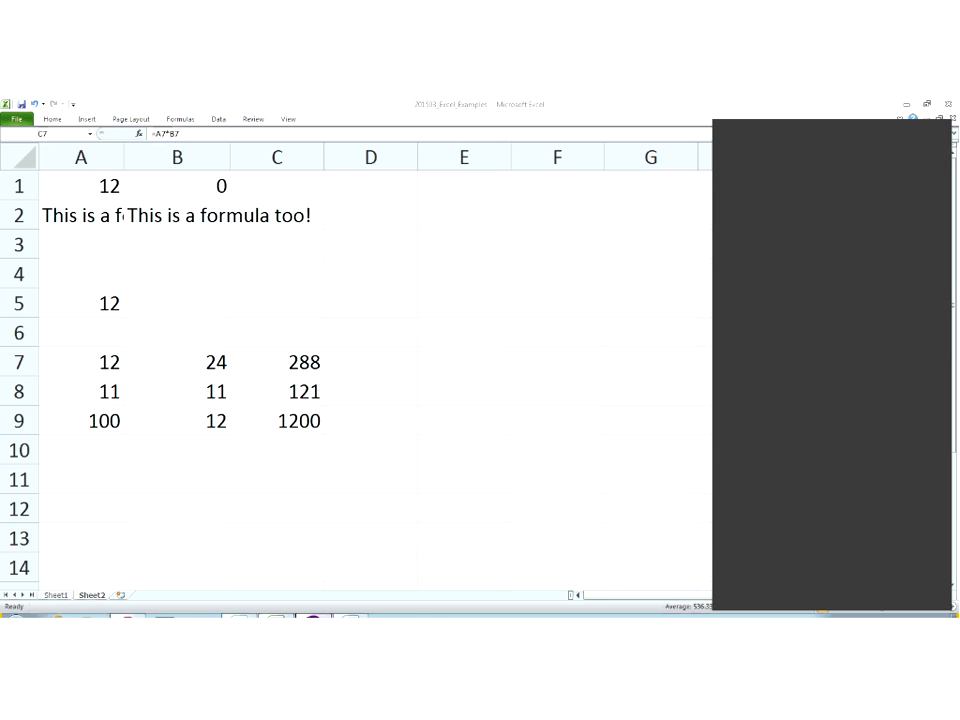
Step: Enter the formula =(7-3)*3 in cell B11 and reselect the cell to review its formula
click(167, 478)
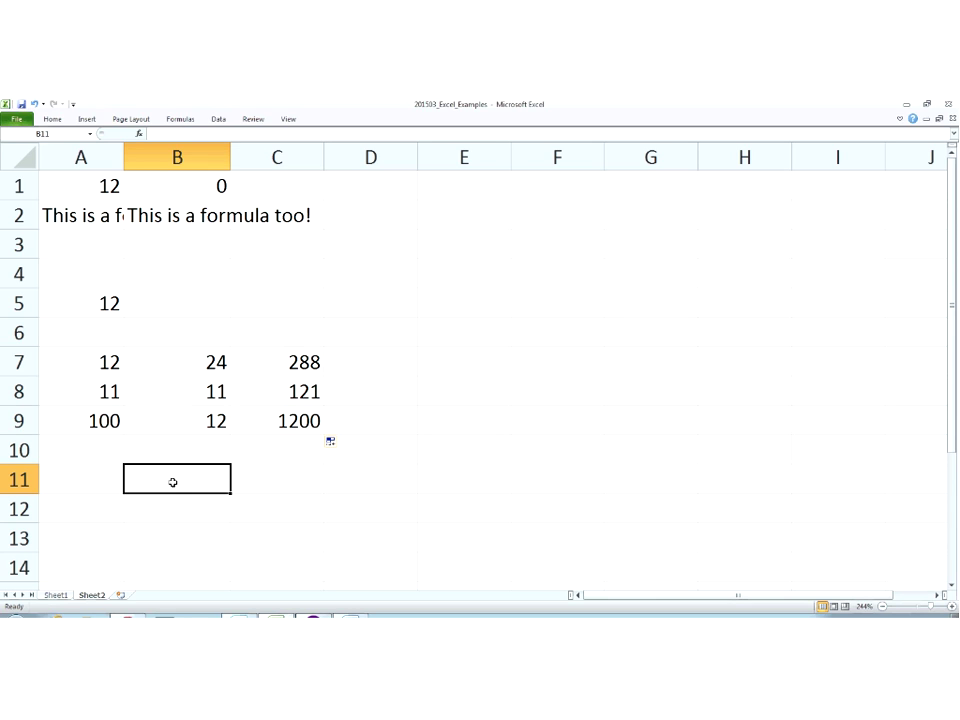
text(=)
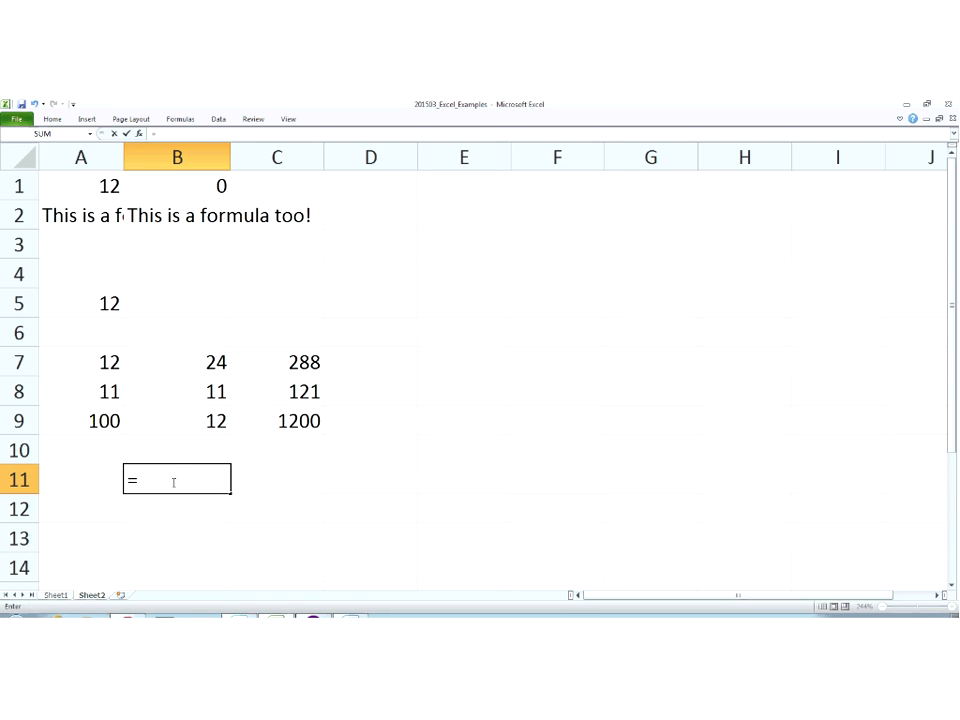
text((7-3))
text(*3)
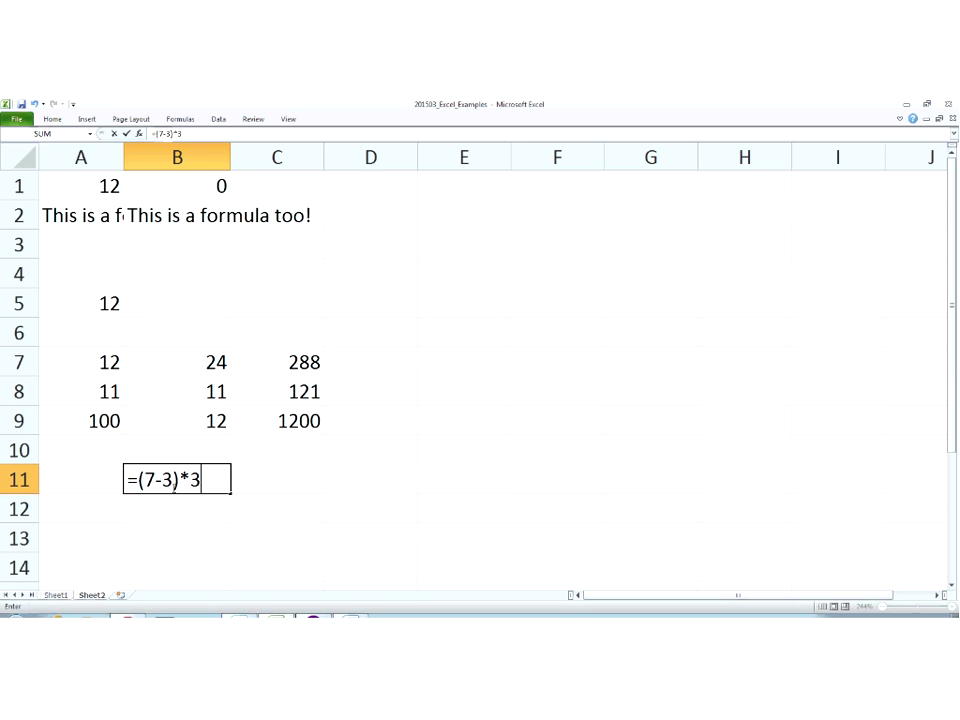
click(342, 616)
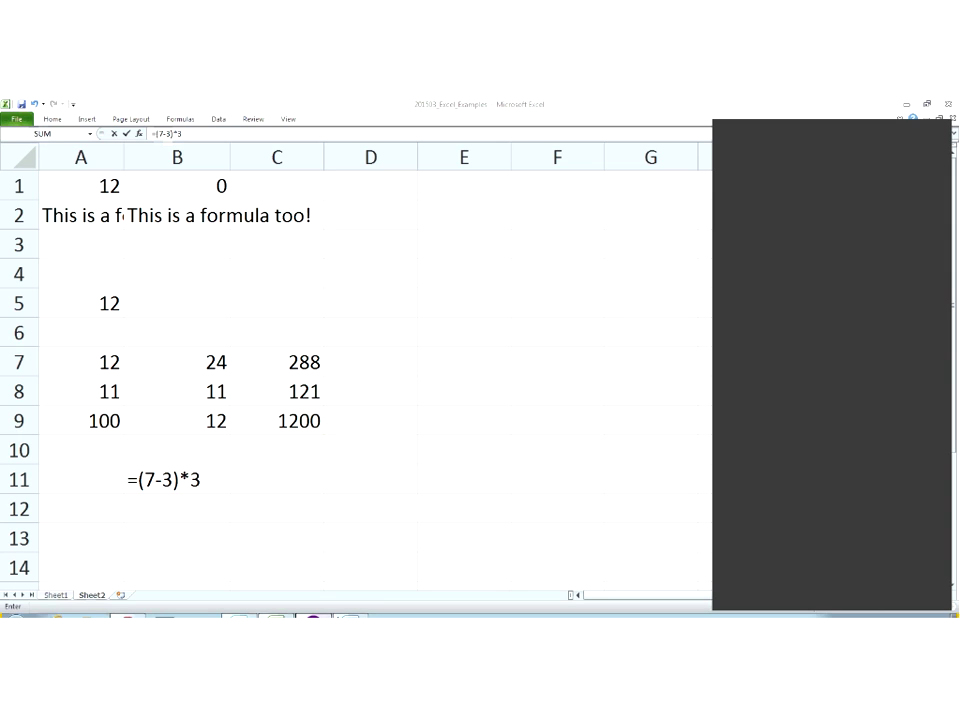
click(215, 480)
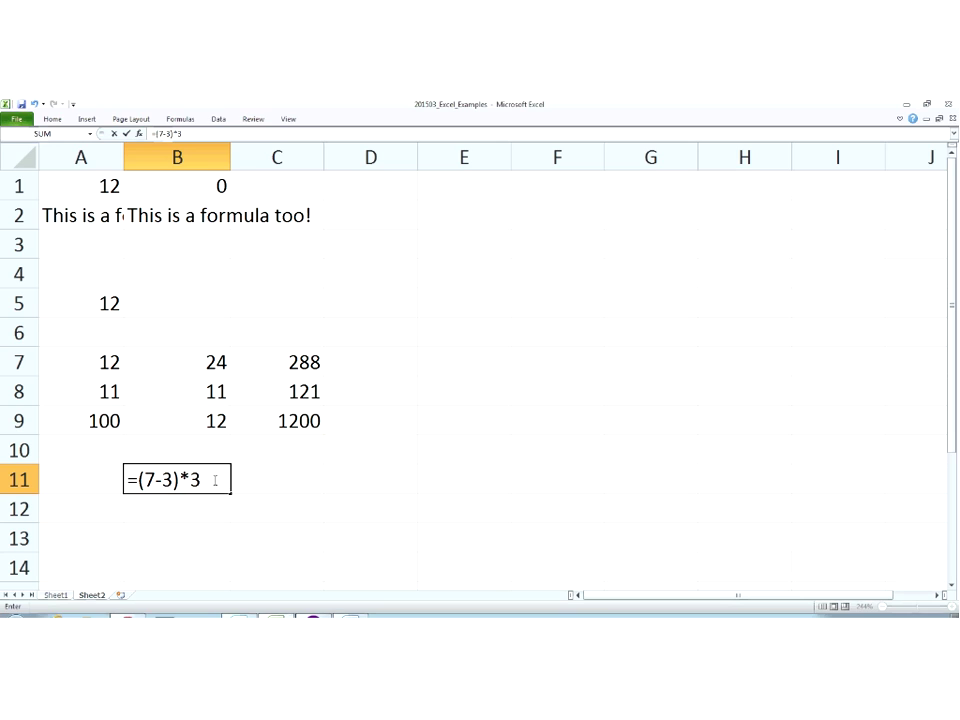
key(Return)
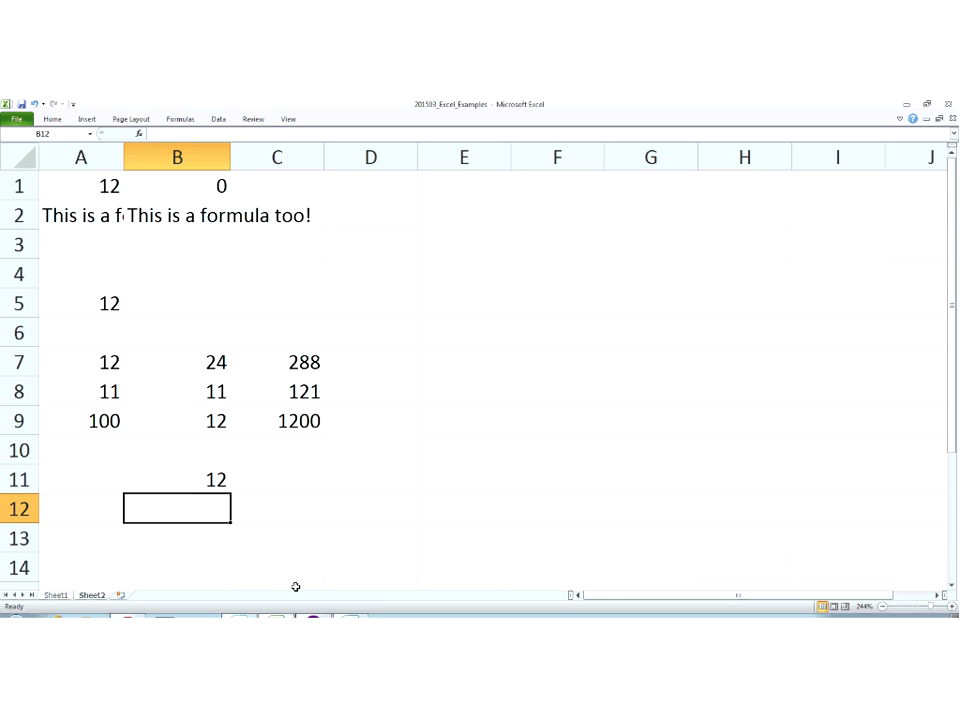
click(207, 479)
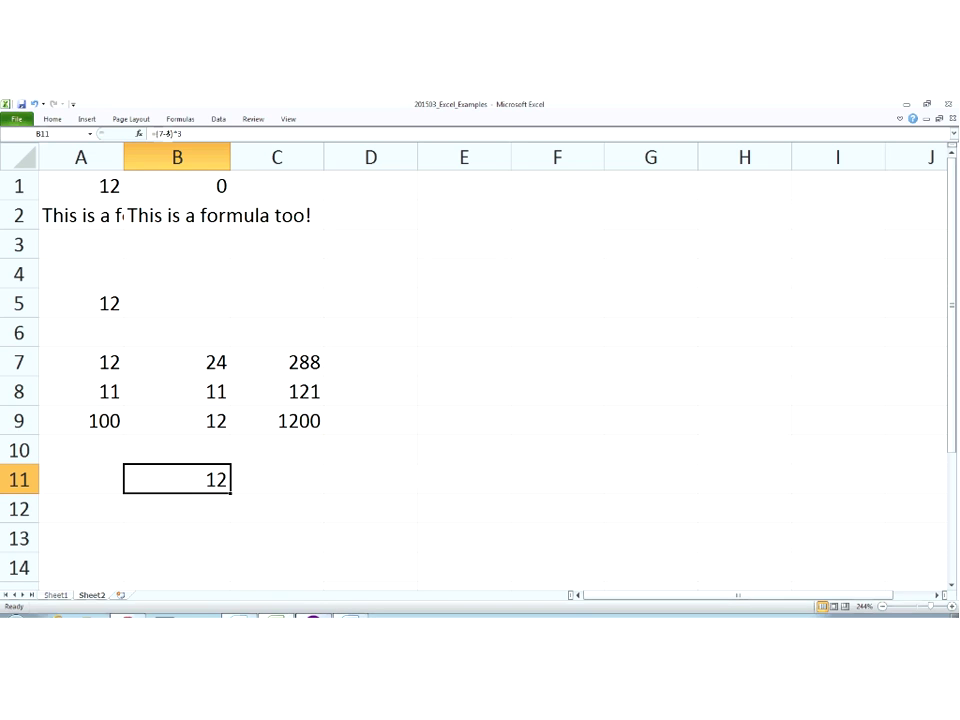
Step: Remove the parentheses from the formula in B11 so it reads =7-3*3, and reselect the cell
click(163, 134)
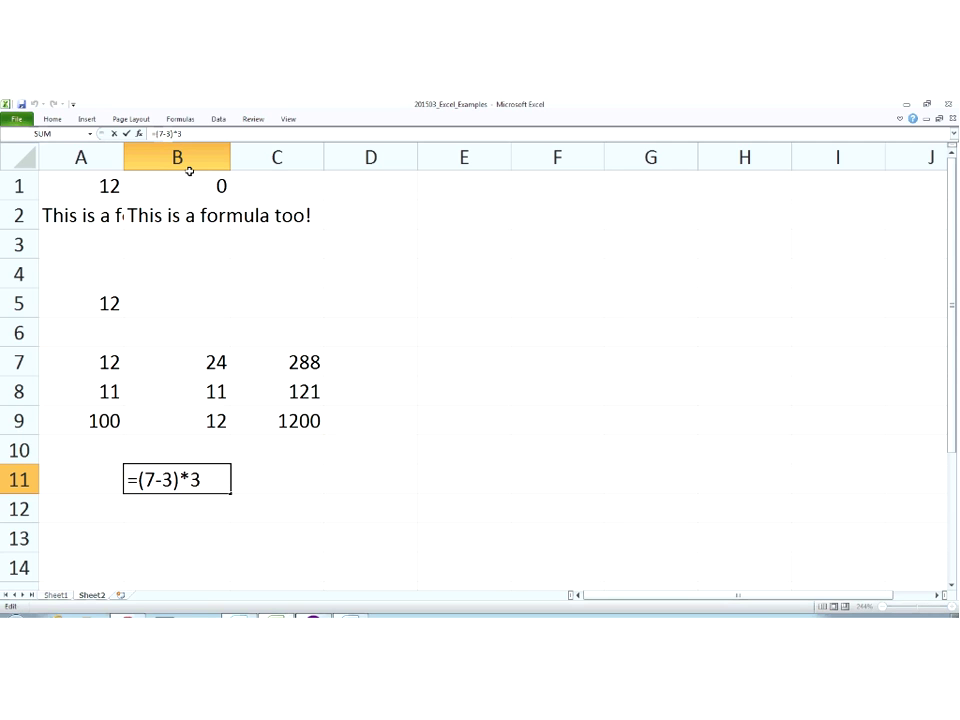
key(BackSpace)
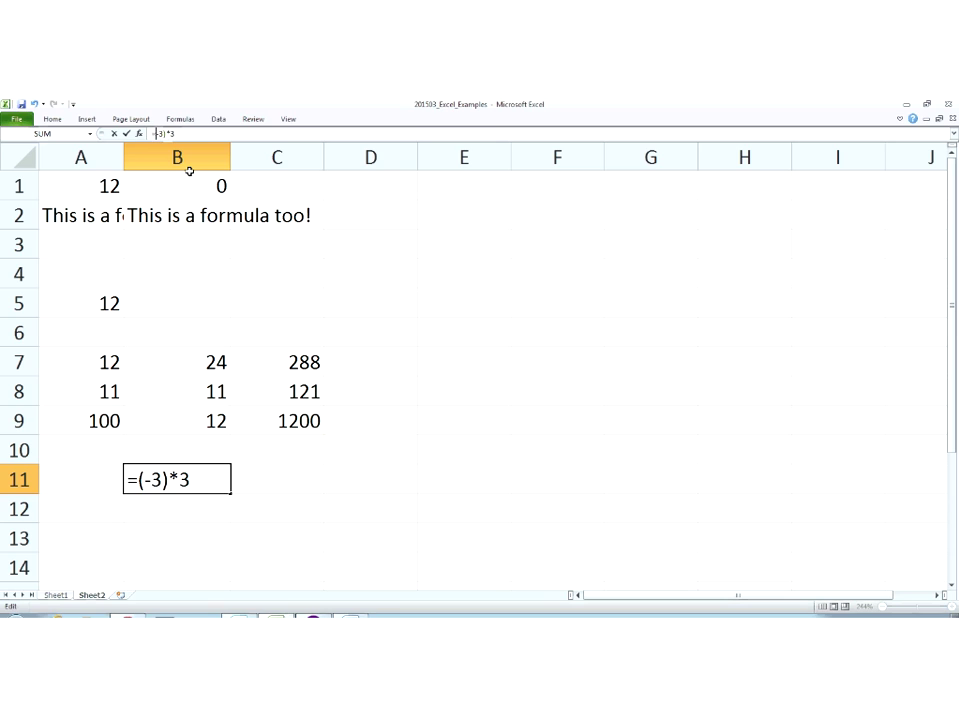
key(BackSpace)
text(7)
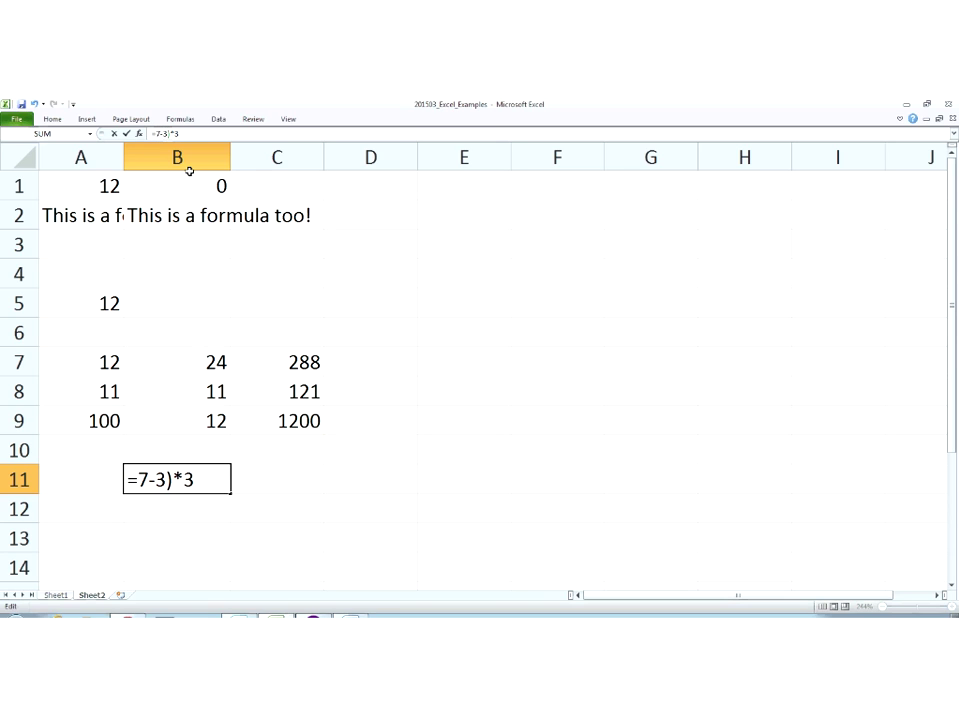
key(Right)
key(Right)
key(Delete)
key(Return)
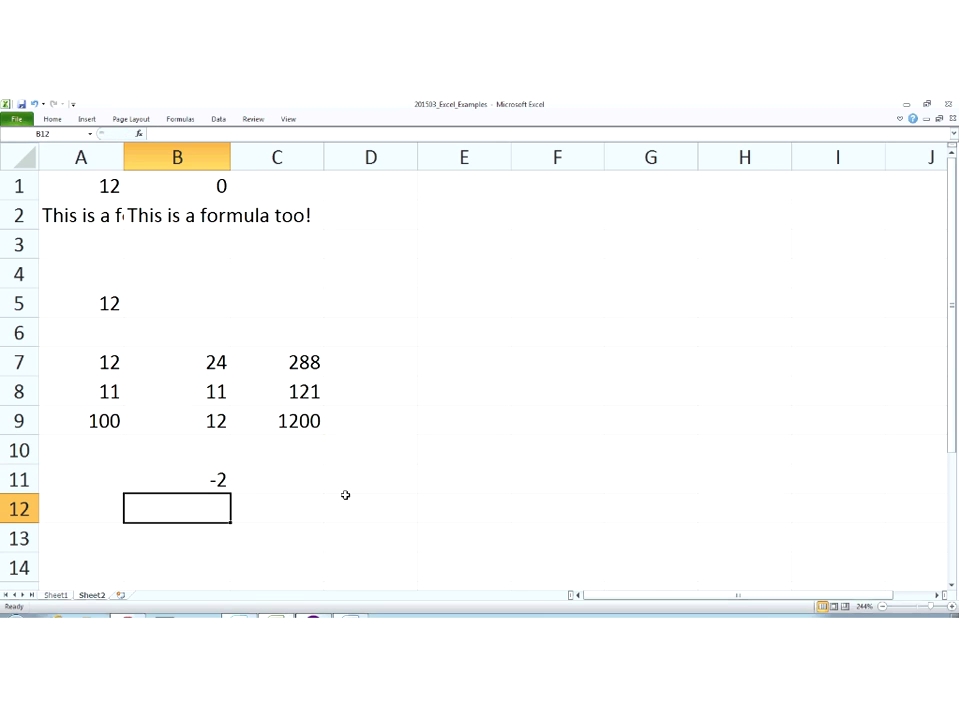
click(203, 476)
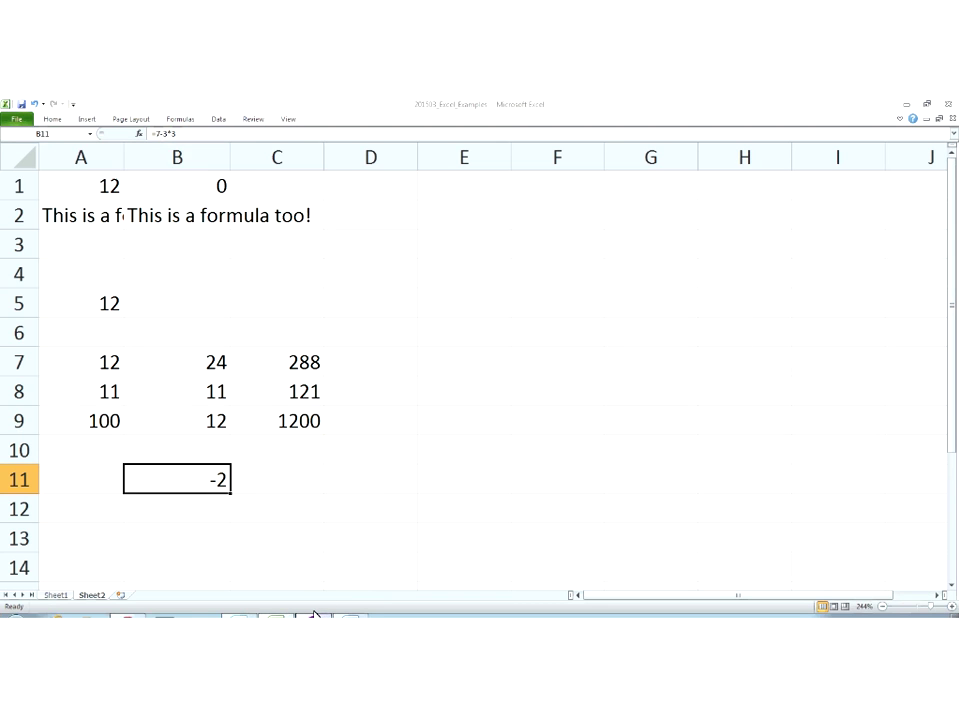
Step: Restore the maximized workbook window to a smaller floating size
click(651, 104)
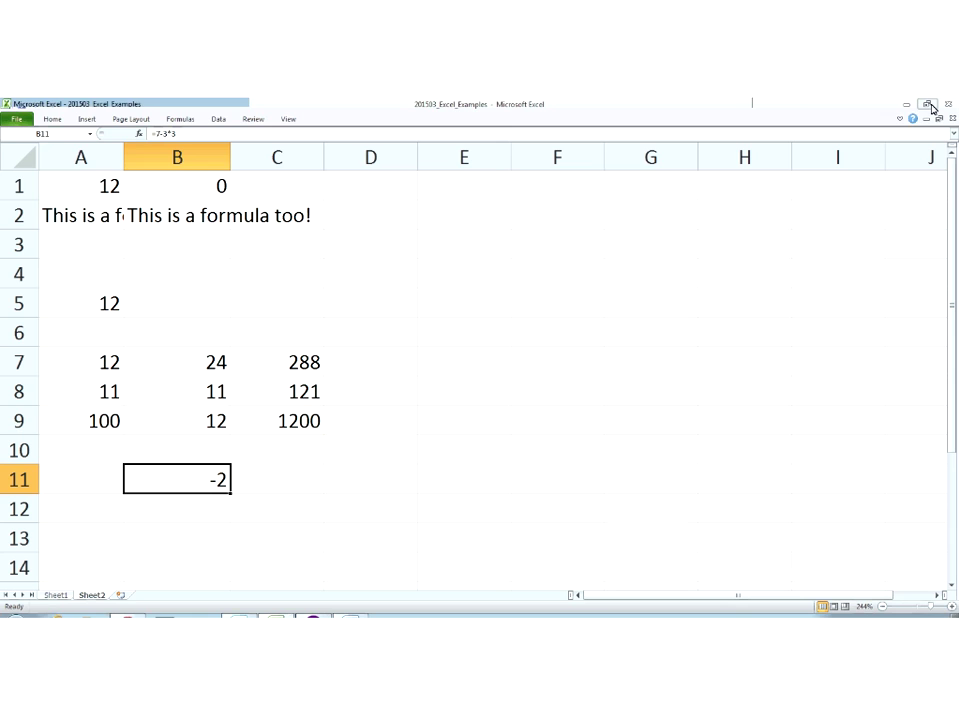
click(931, 108)
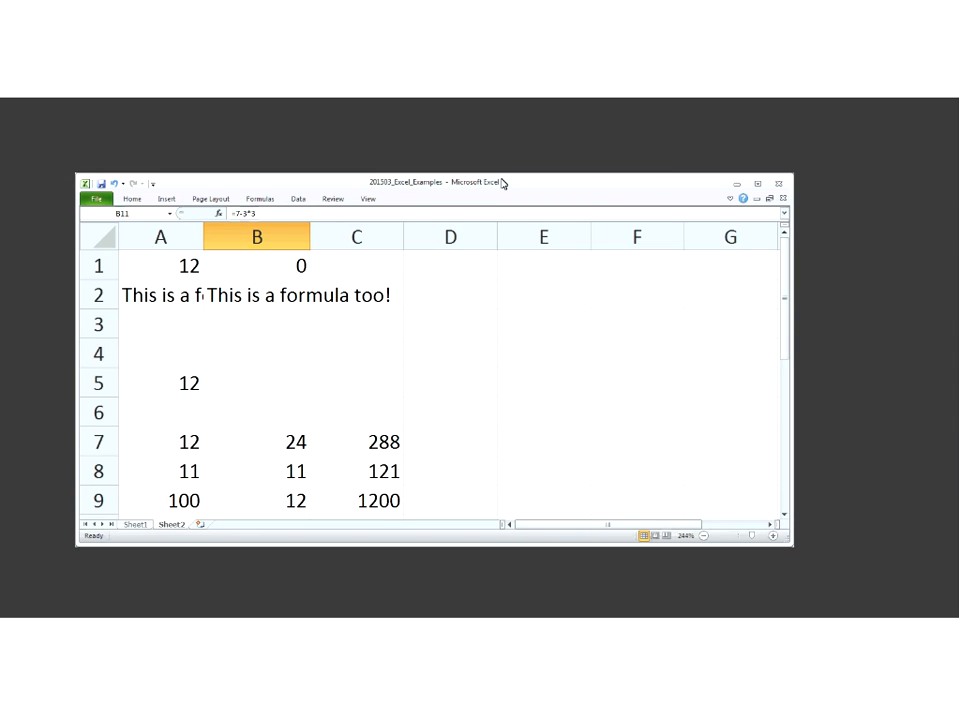
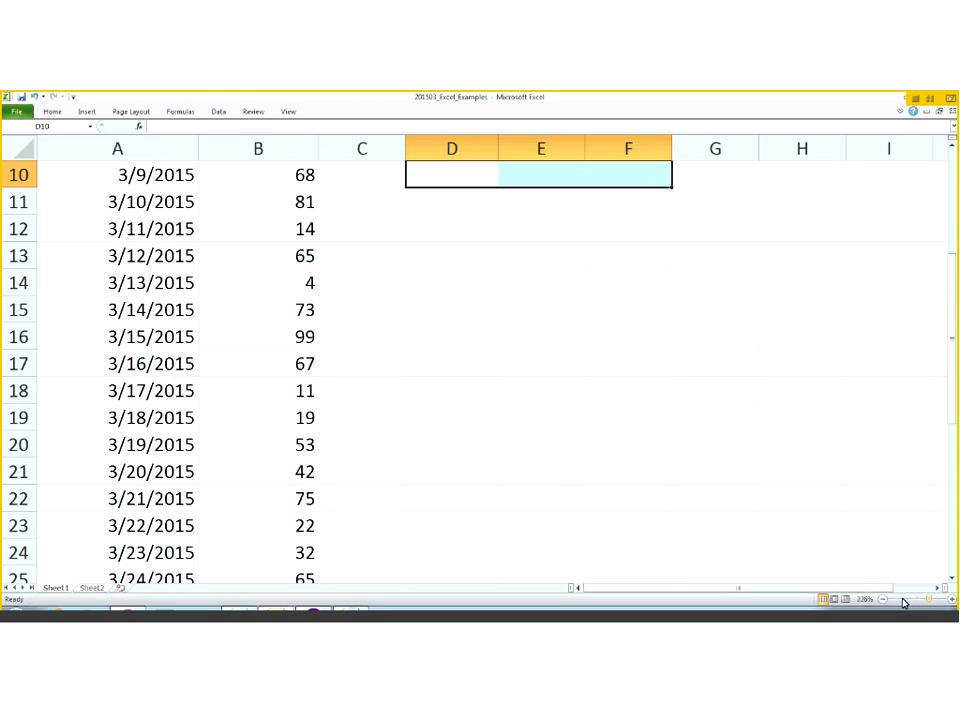
Step: Set the zoom level of Sheet1 to 150%
click(866, 599)
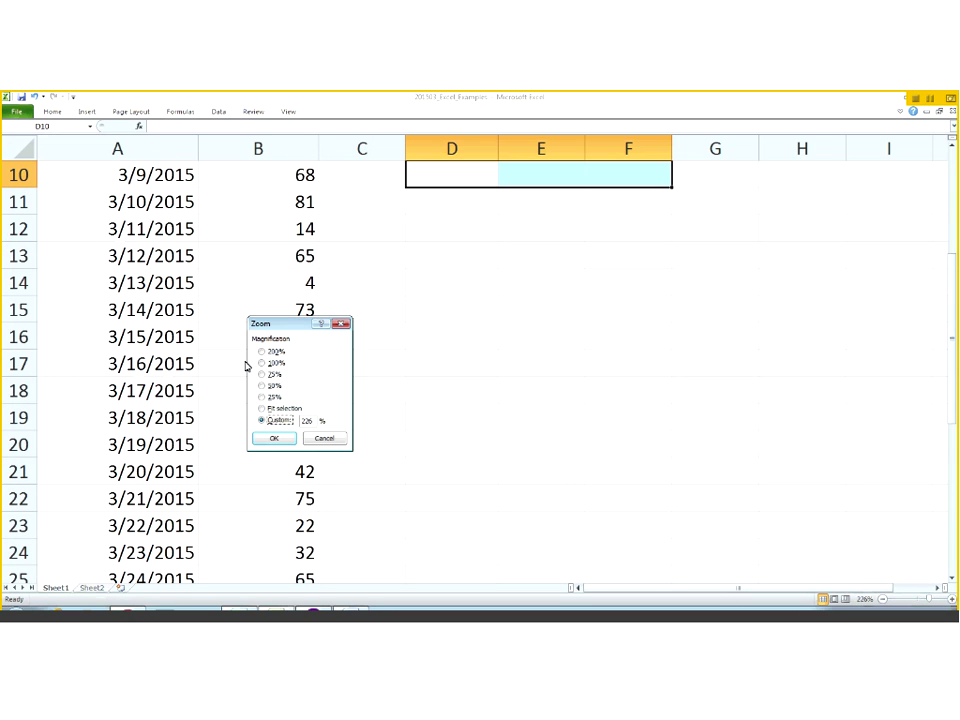
double_click(309, 420)
key(BackSpace)
text(100)
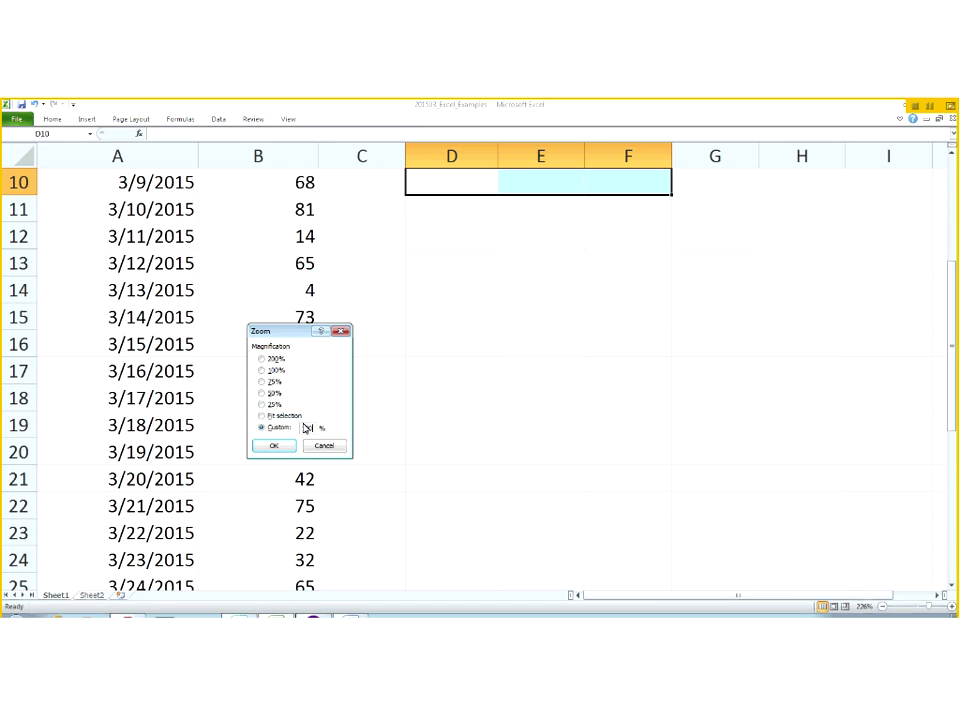
key(Return)
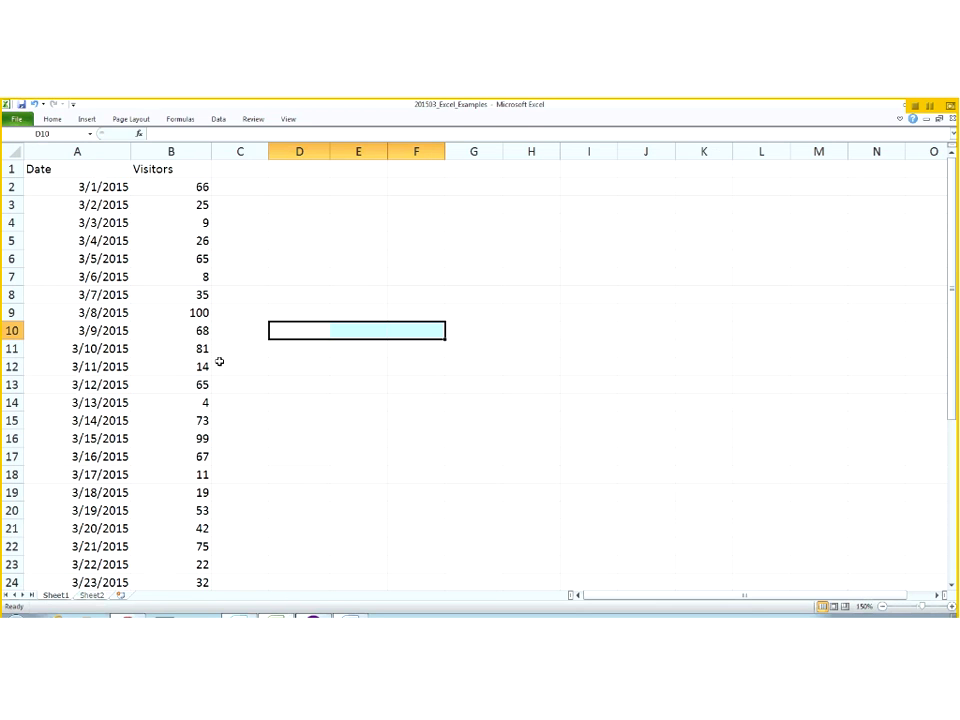
Step: Display formulas instead of values on Sheet1 and review the summary formulas beneath the Visitors column
scroll(211, 269, down, 2)
scroll(211, 269, down, 4)
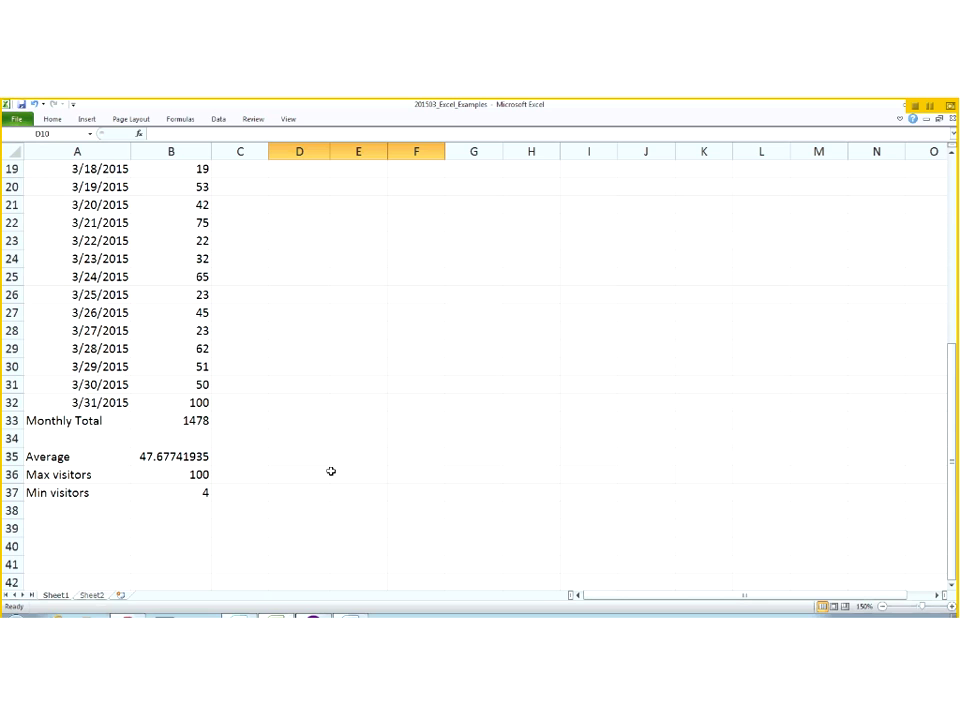
click(315, 616)
key(ctrl+grave)
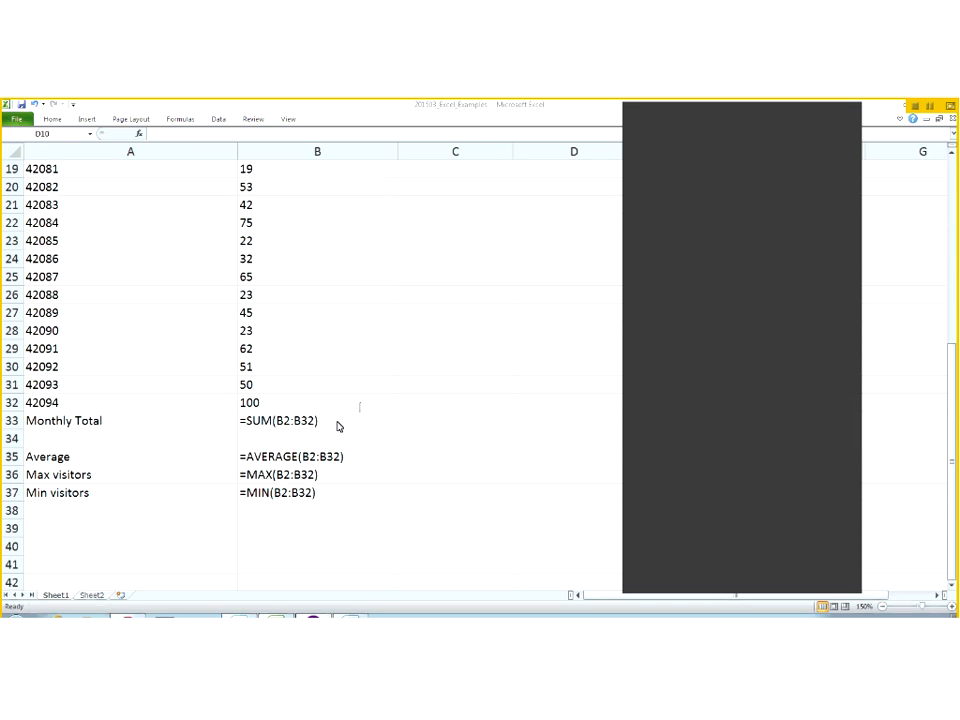
scroll(368, 422, up, 6)
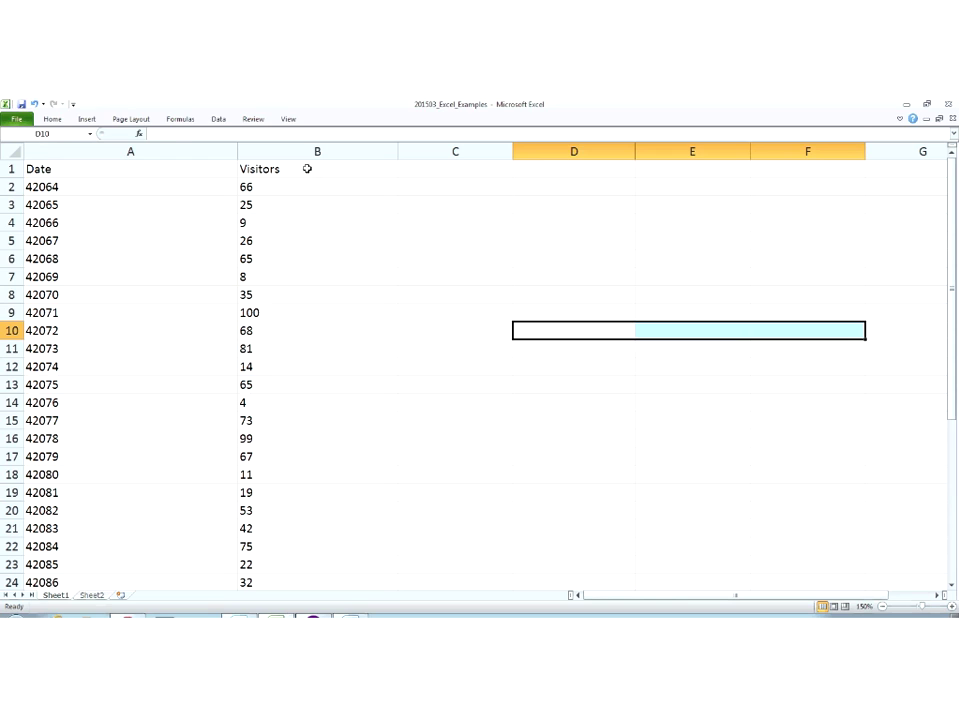
click(307, 168)
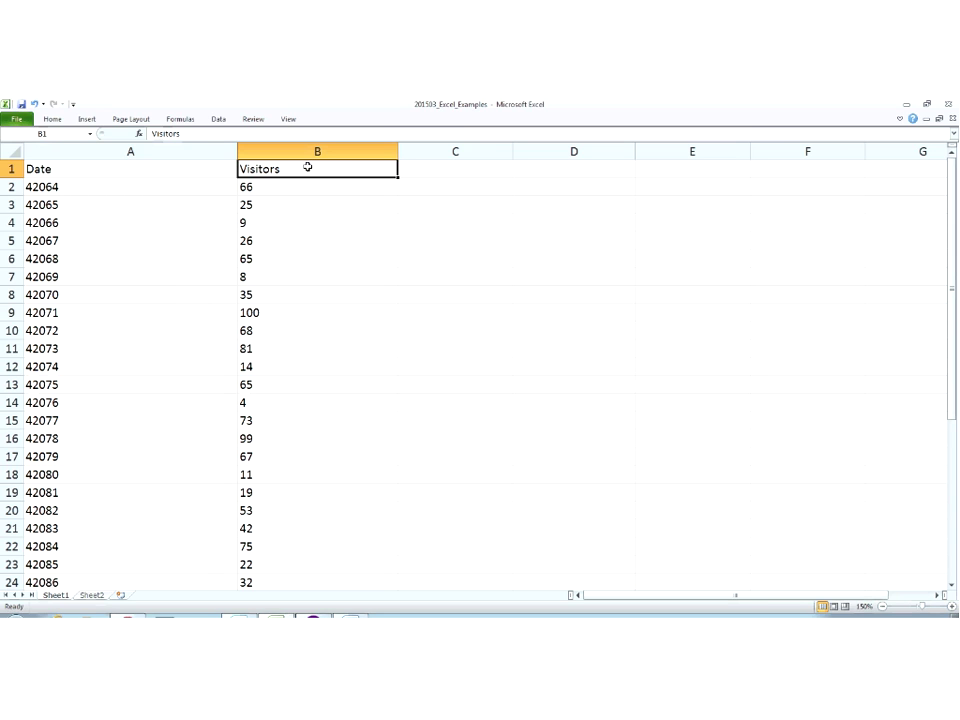
scroll(308, 168, down, 6)
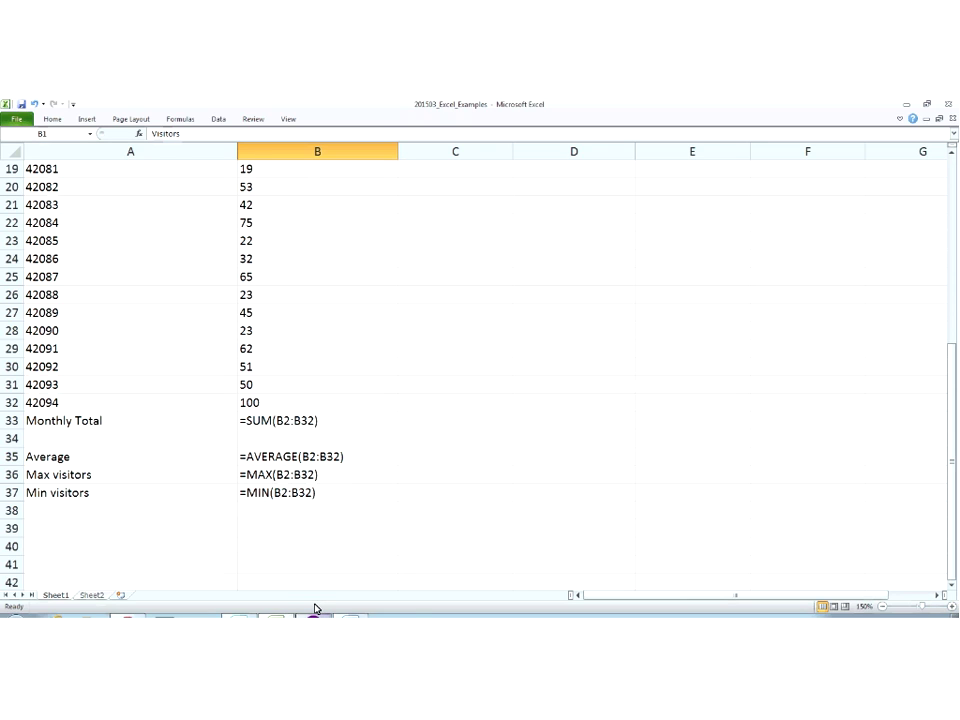
mouse_move(315, 608)
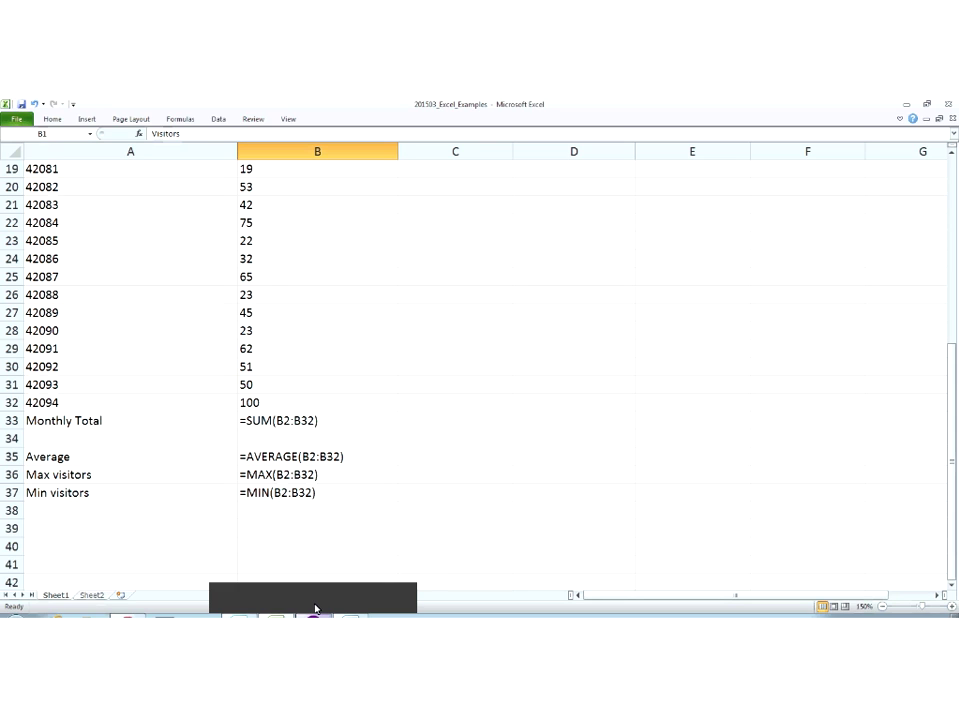
click(315, 608)
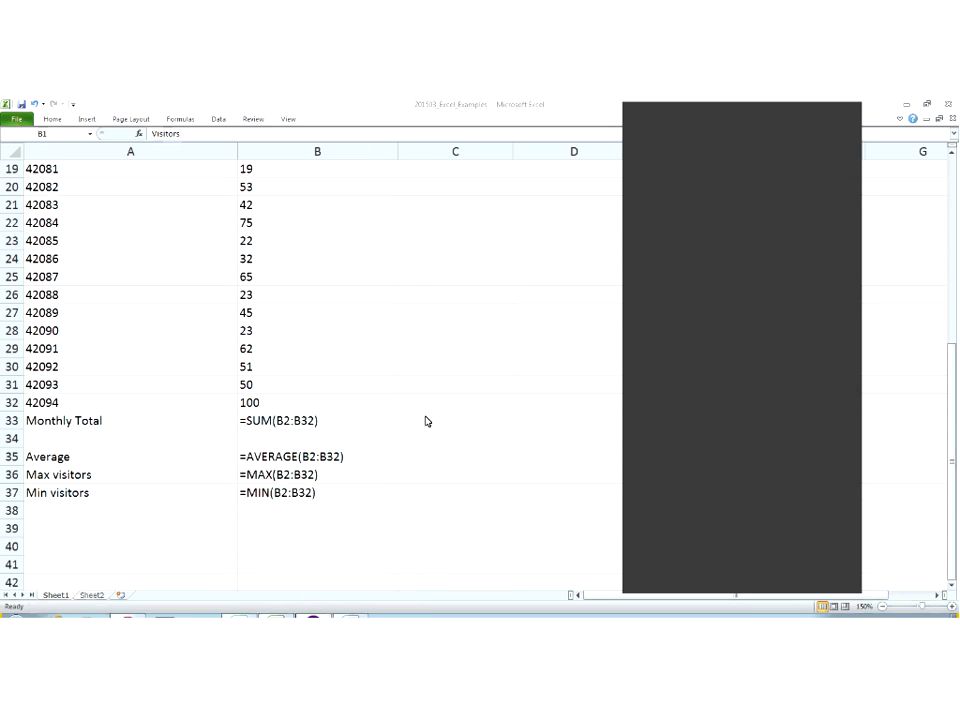
click(291, 120)
click(291, 120)
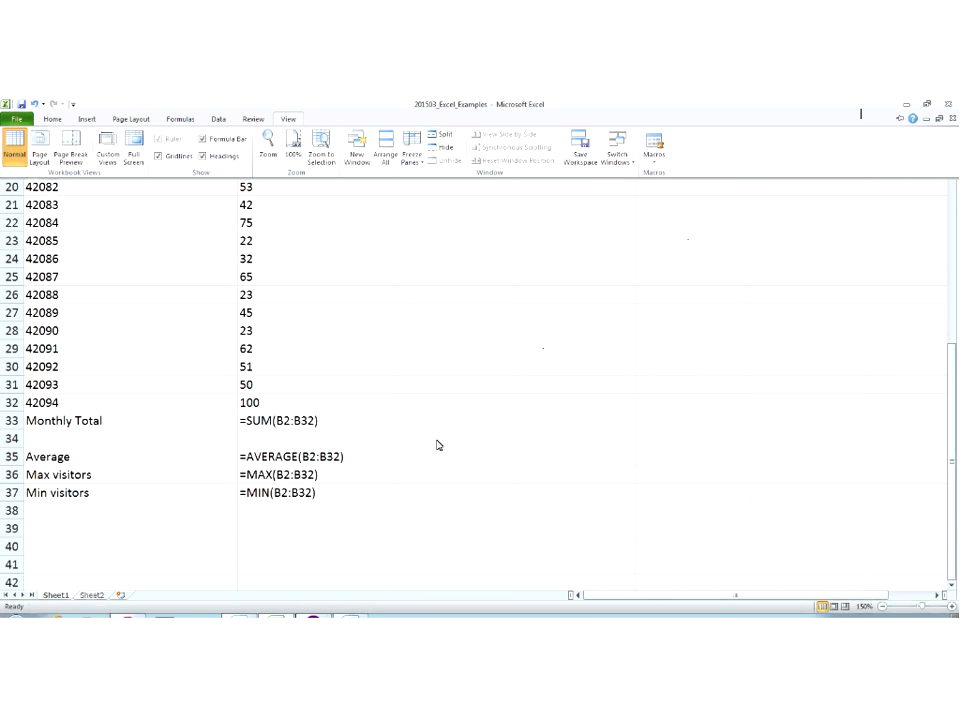
click(152, 424)
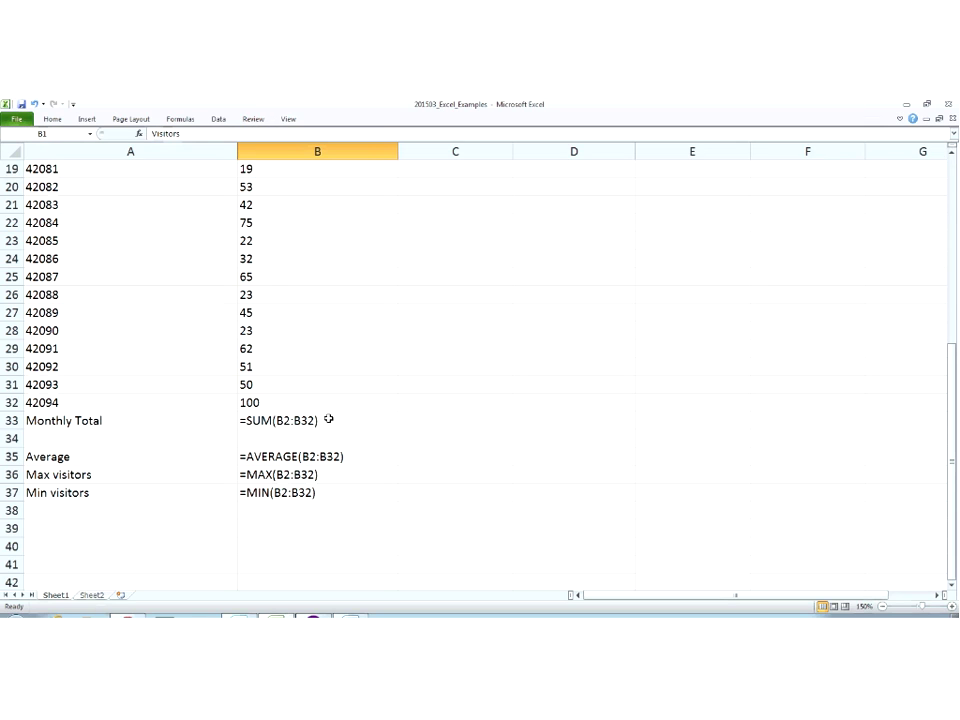
Step: Clear the SUM formula from the Monthly Total cell B33
double_click(330, 420)
click(199, 422)
double_click(384, 422)
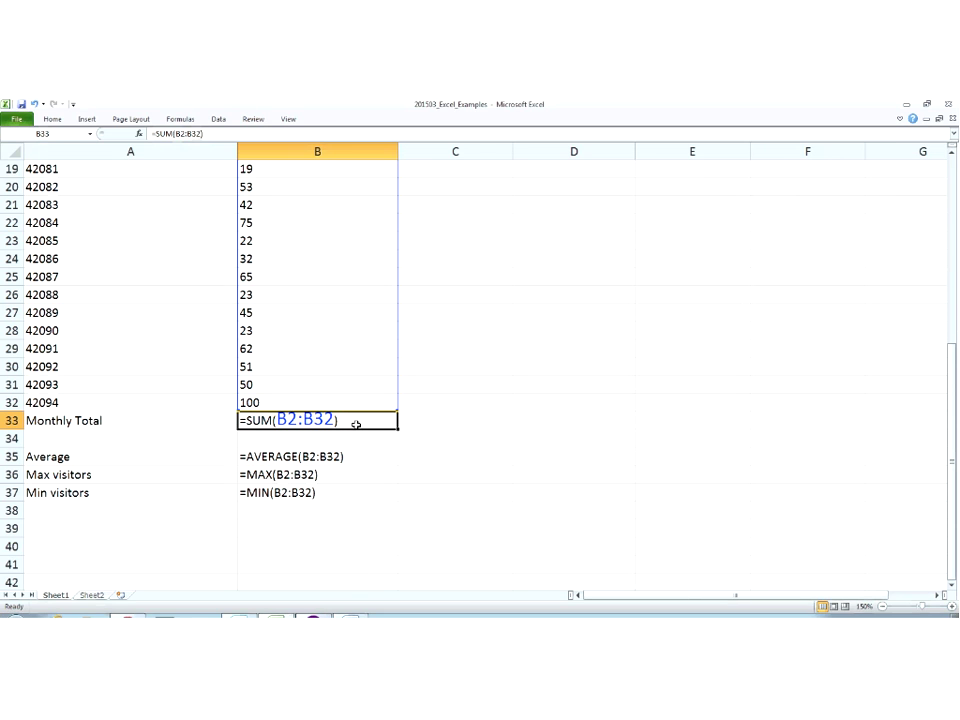
key(Escape)
key(Delete)
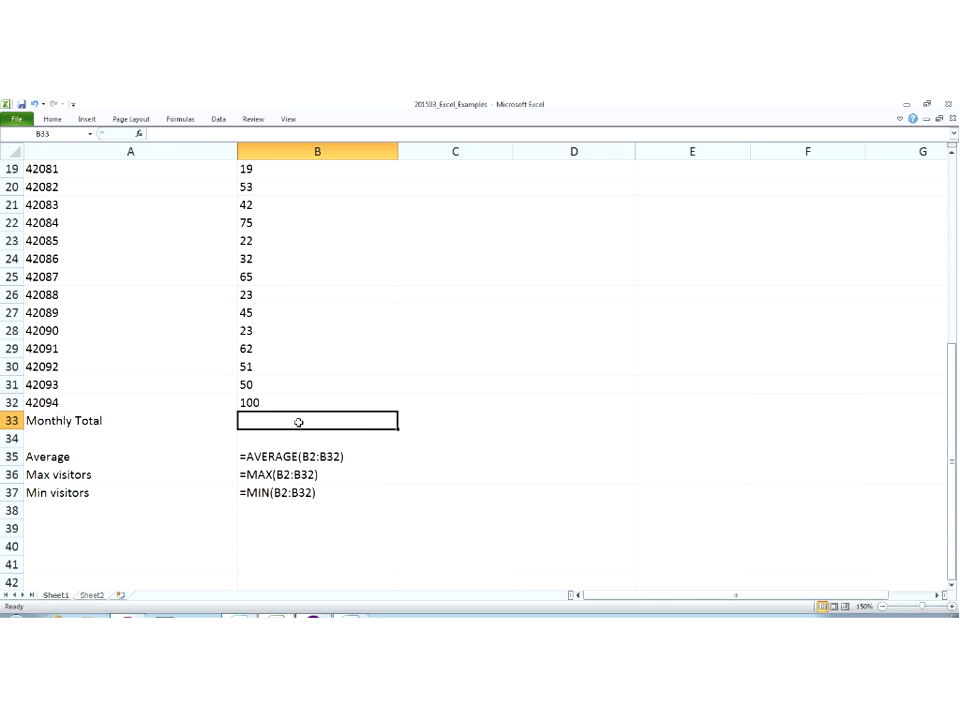
Step: Insert a blank row above row 27 in the visitor data on Sheet1
click(290, 119)
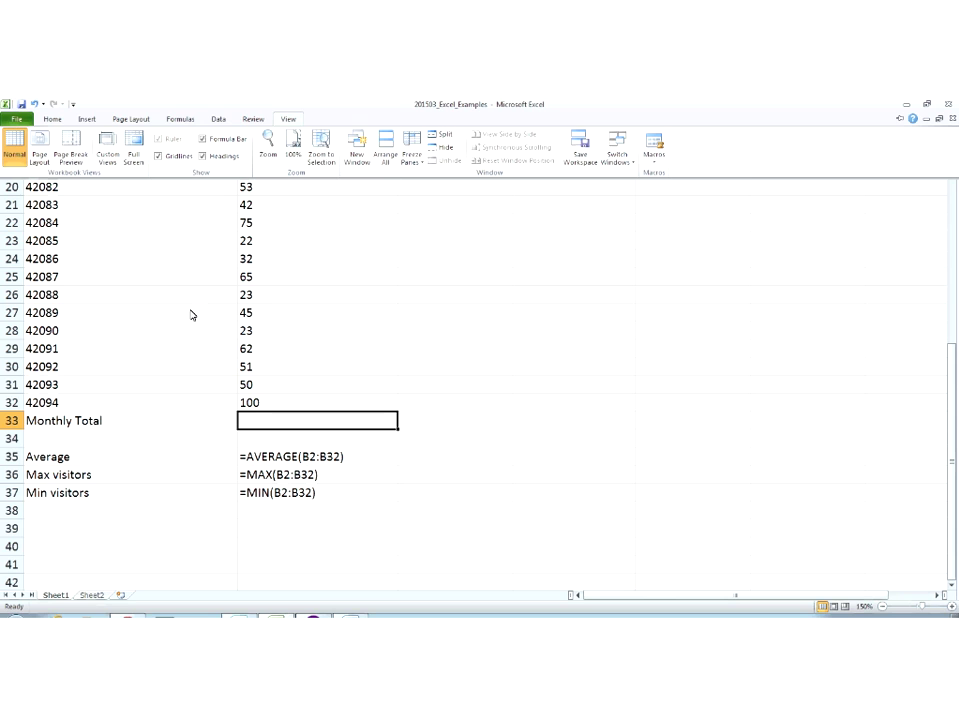
key(Escape)
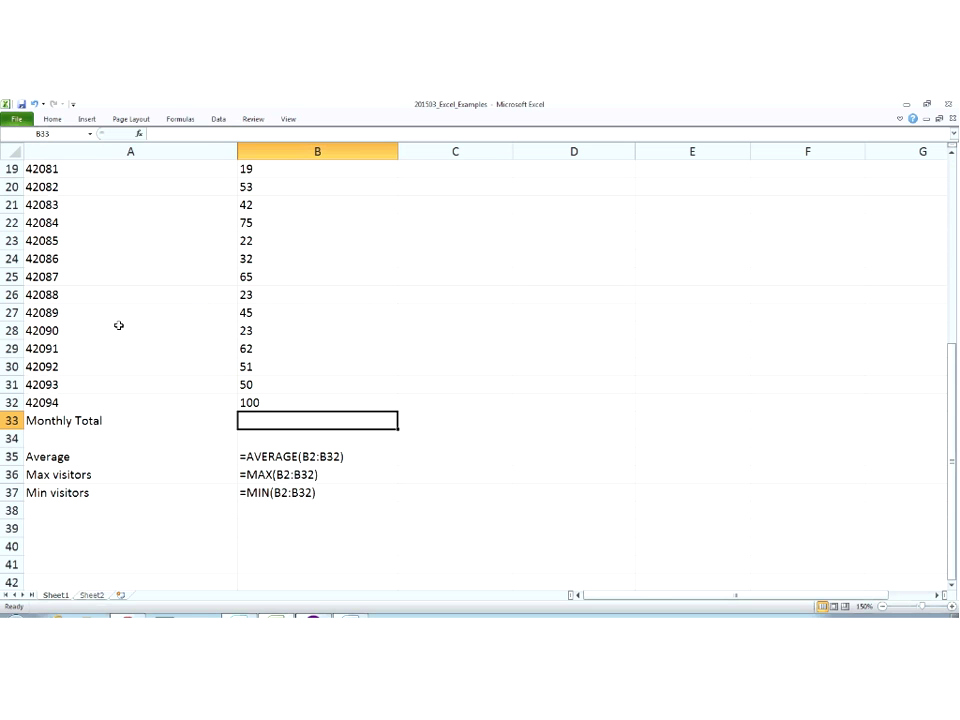
click(10, 312)
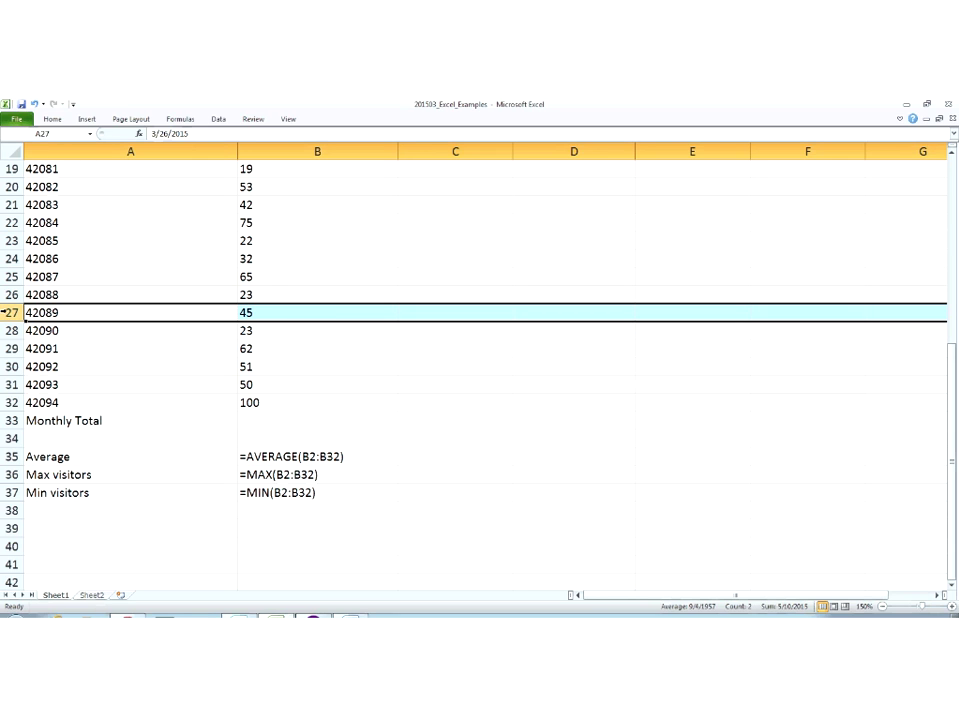
click(88, 119)
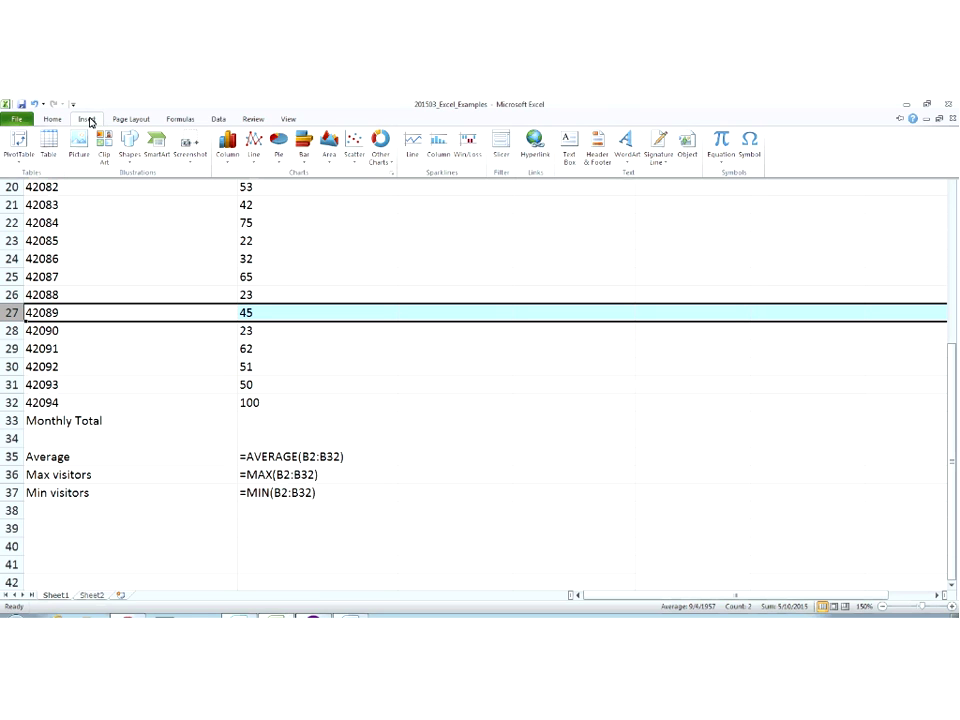
click(8, 313)
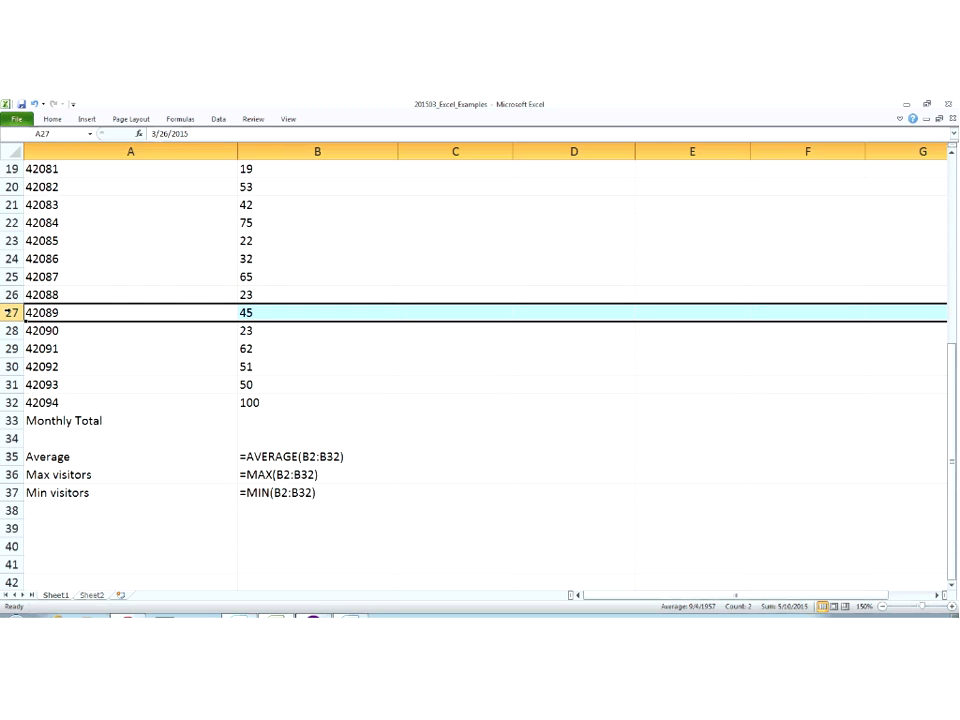
right_click(9, 313)
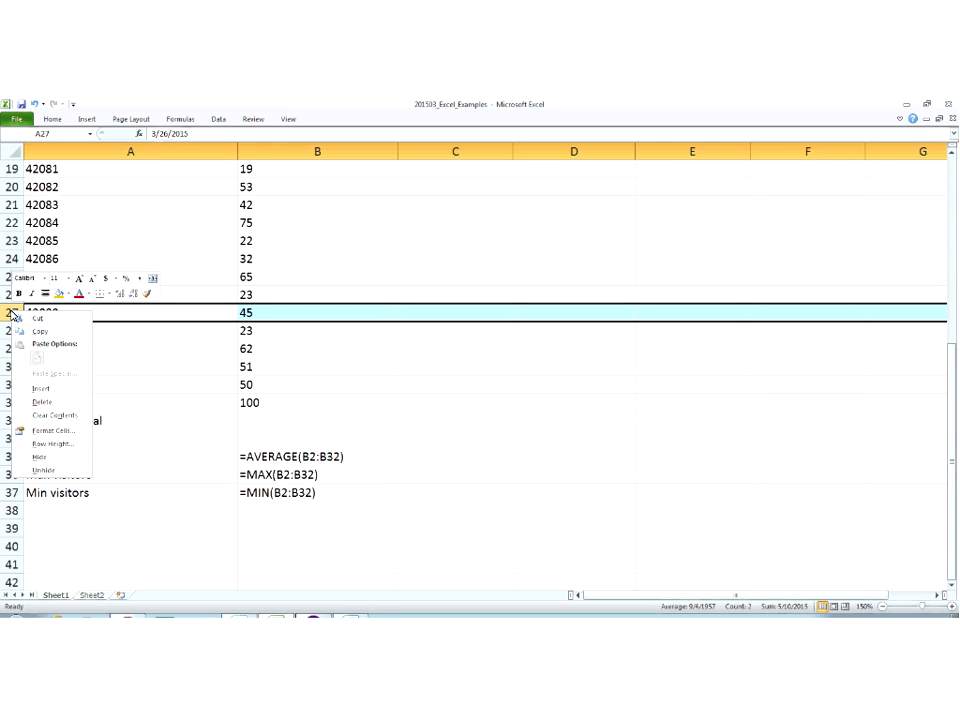
click(57, 392)
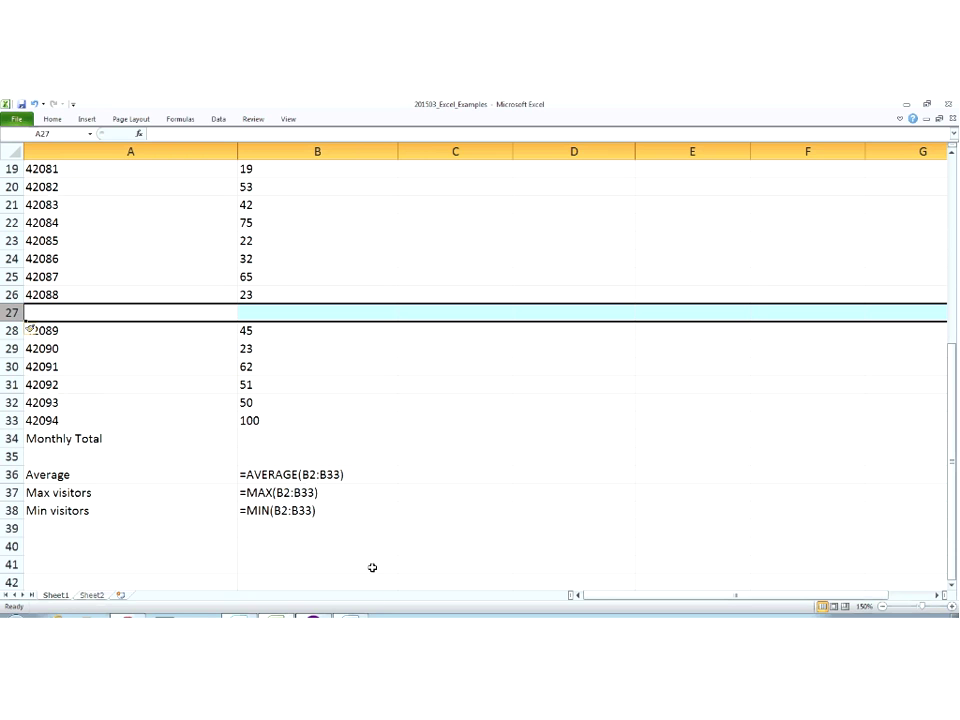
Step: Insert an AutoSum SUM formula over B28:B33 in the Monthly Total cell B34
click(314, 616)
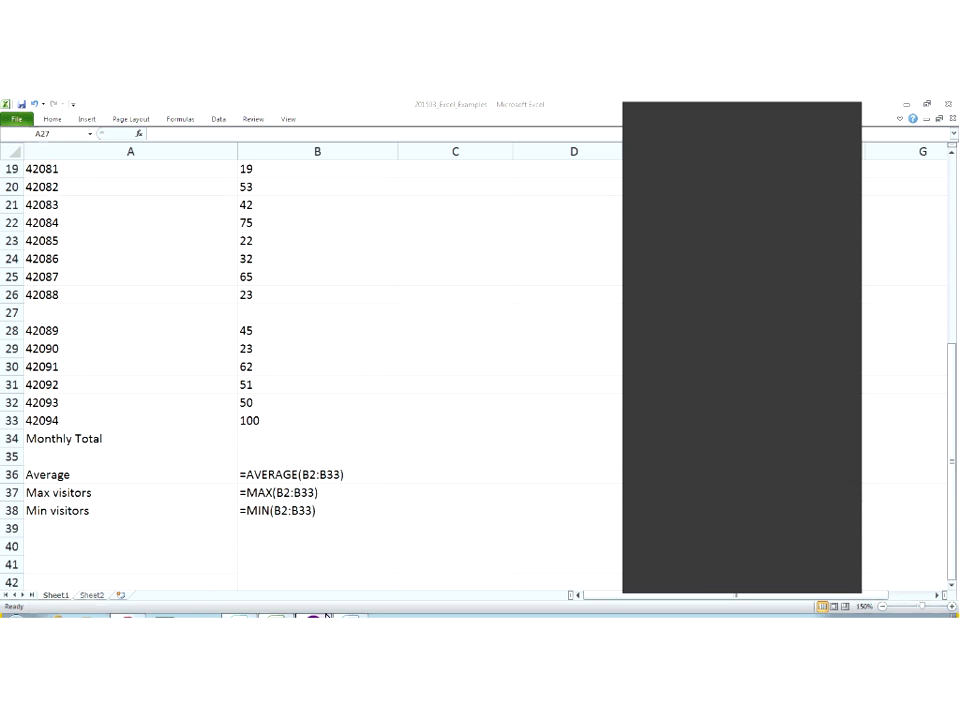
click(315, 437)
click(255, 439)
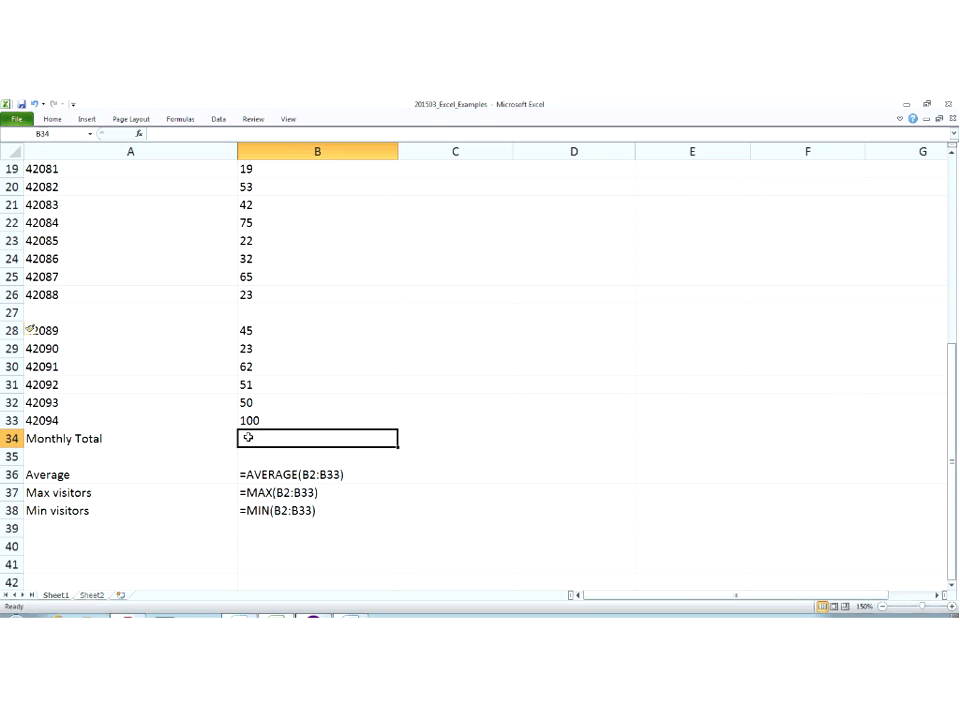
click(182, 119)
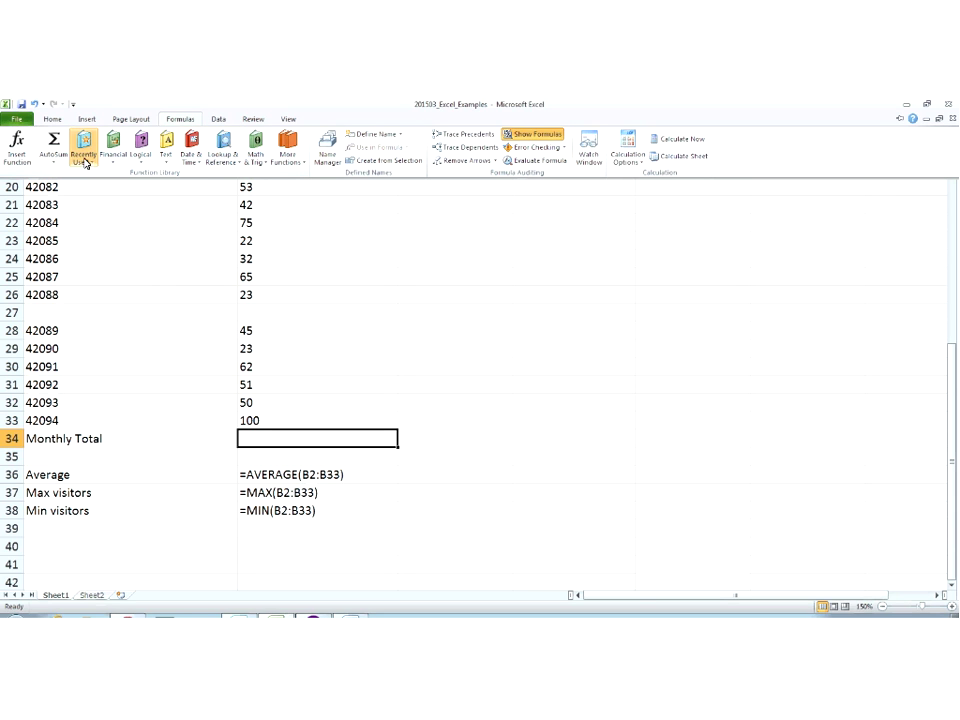
click(53, 158)
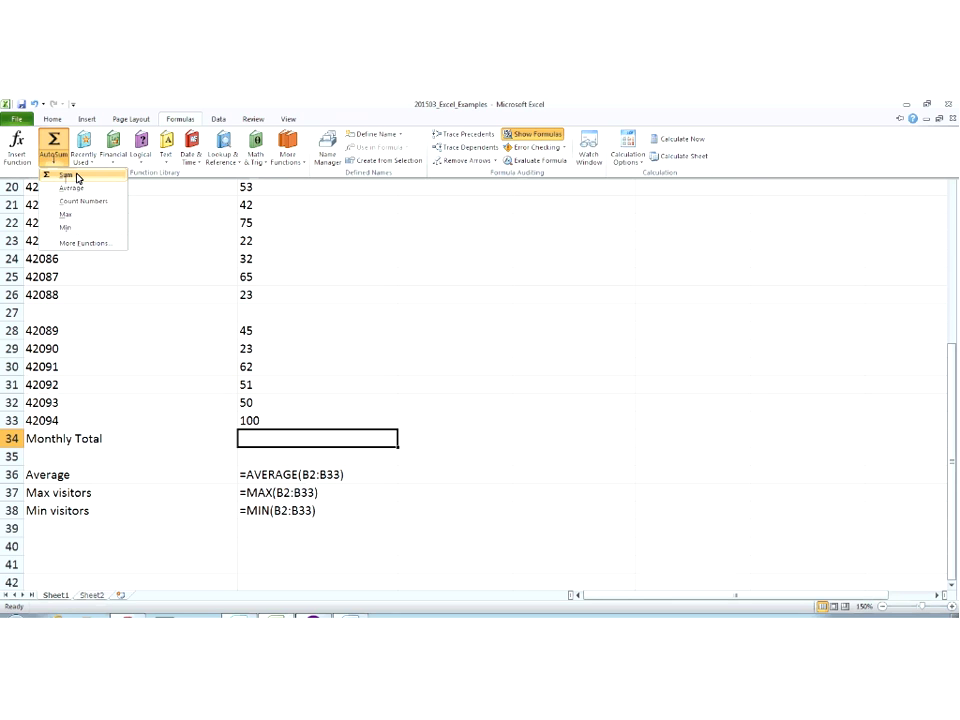
click(77, 177)
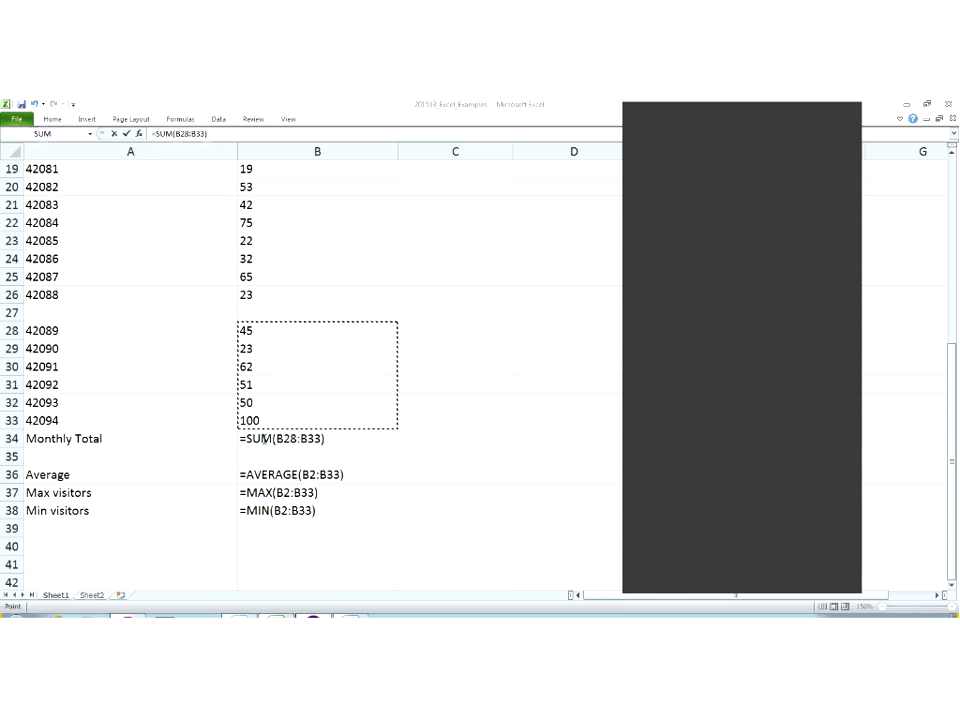
double_click(337, 438)
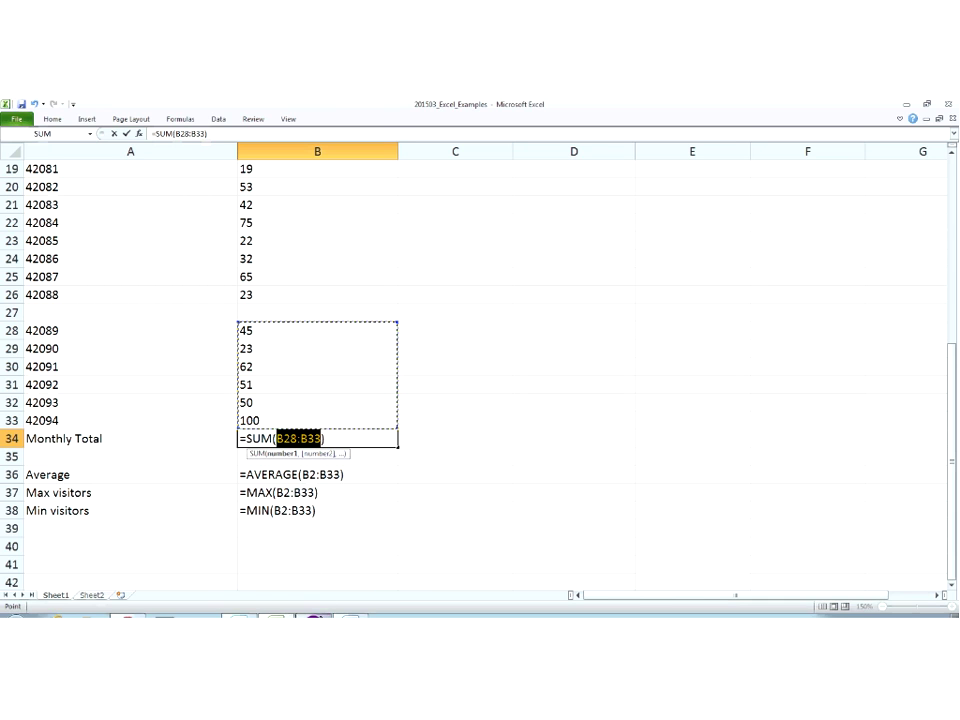
click(314, 615)
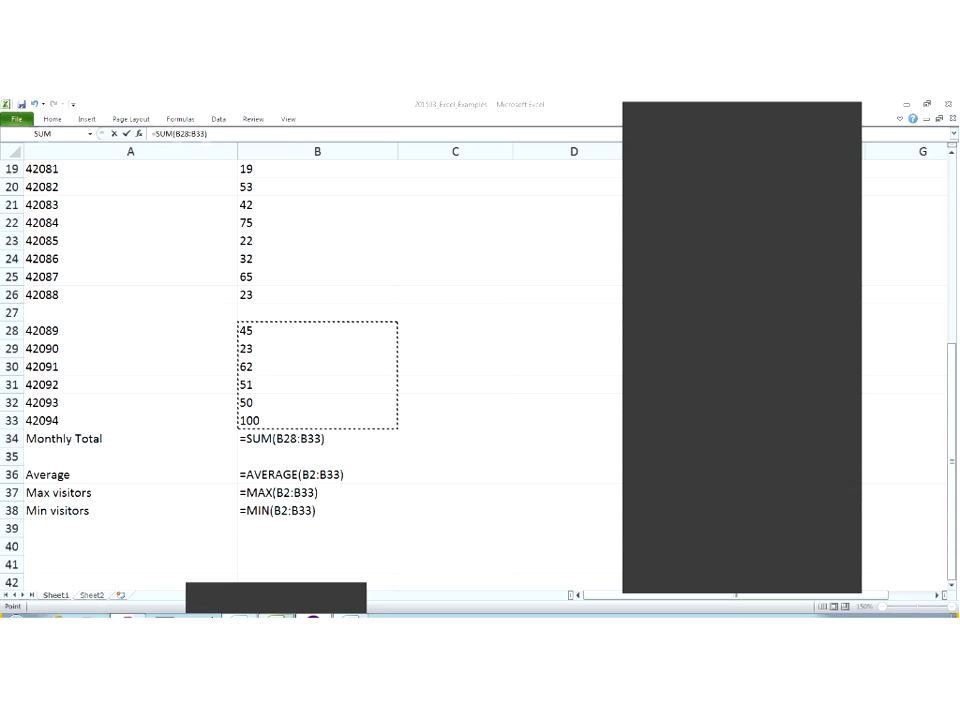
click(310, 323)
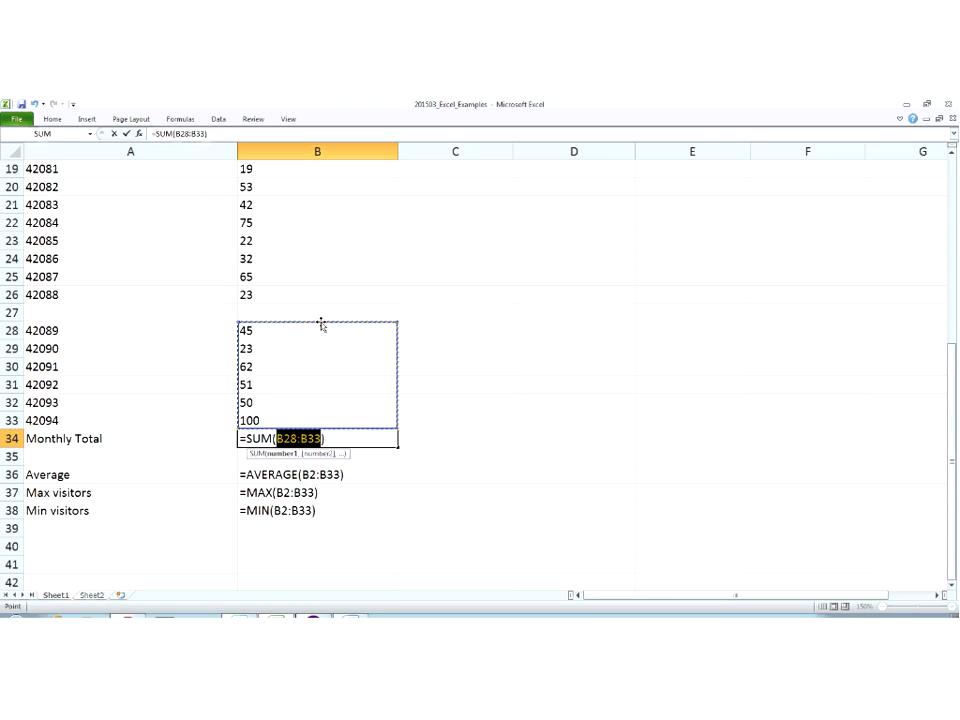
mouse_move(321, 323)
mouse_down()
mouse_move(323, 308)
mouse_move(321, 334)
mouse_up()
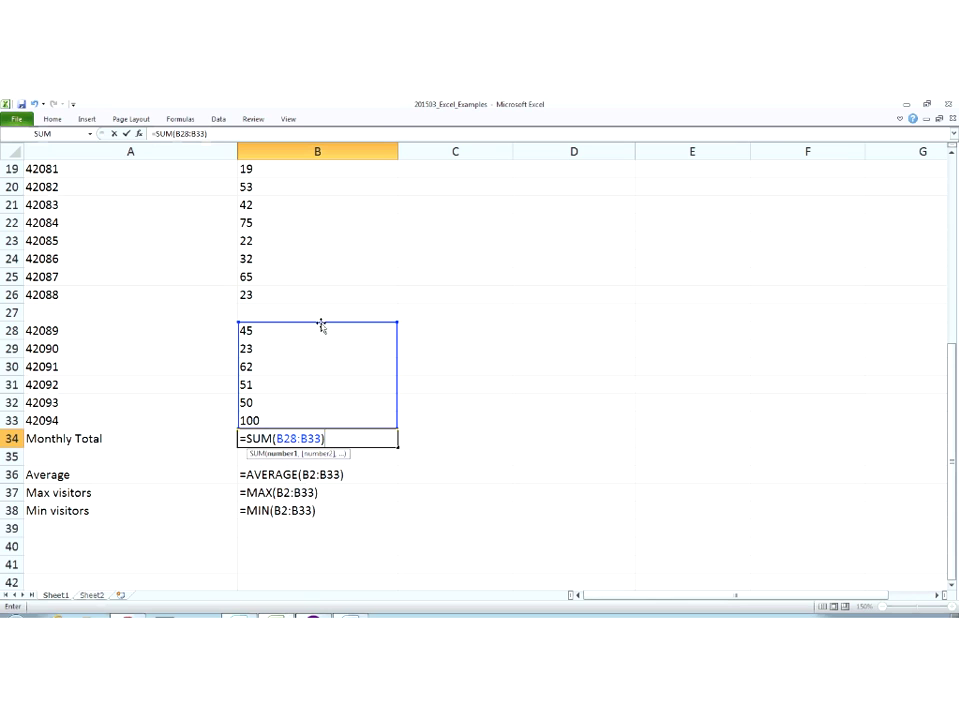
click(340, 319)
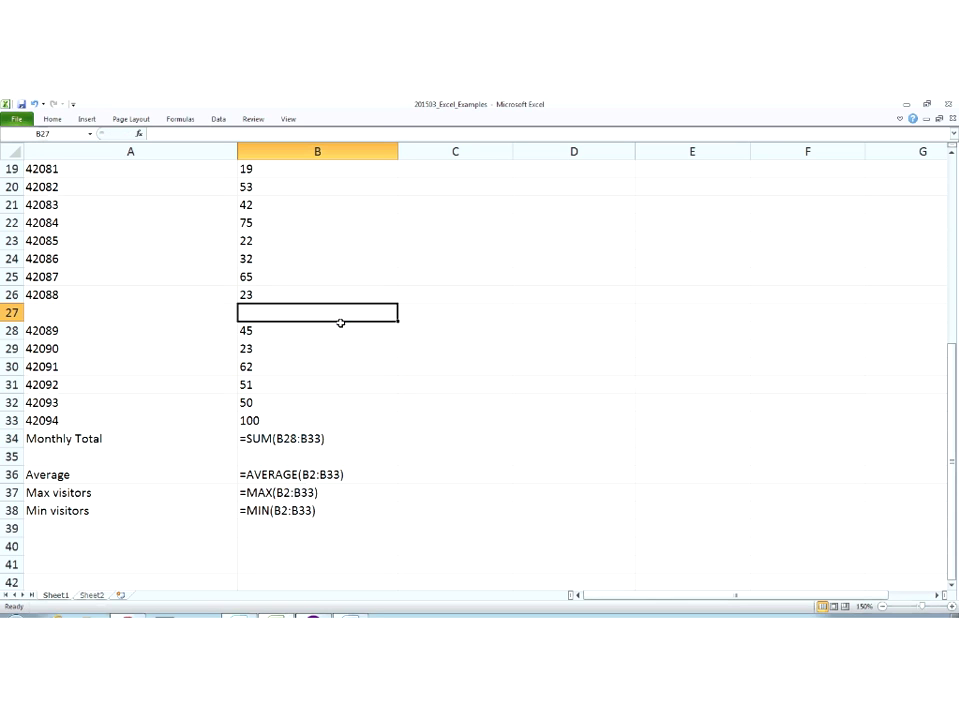
click(341, 325)
Step: Extend the range of the Monthly Total SUM formula in B34 to B2:B33
double_click(347, 437)
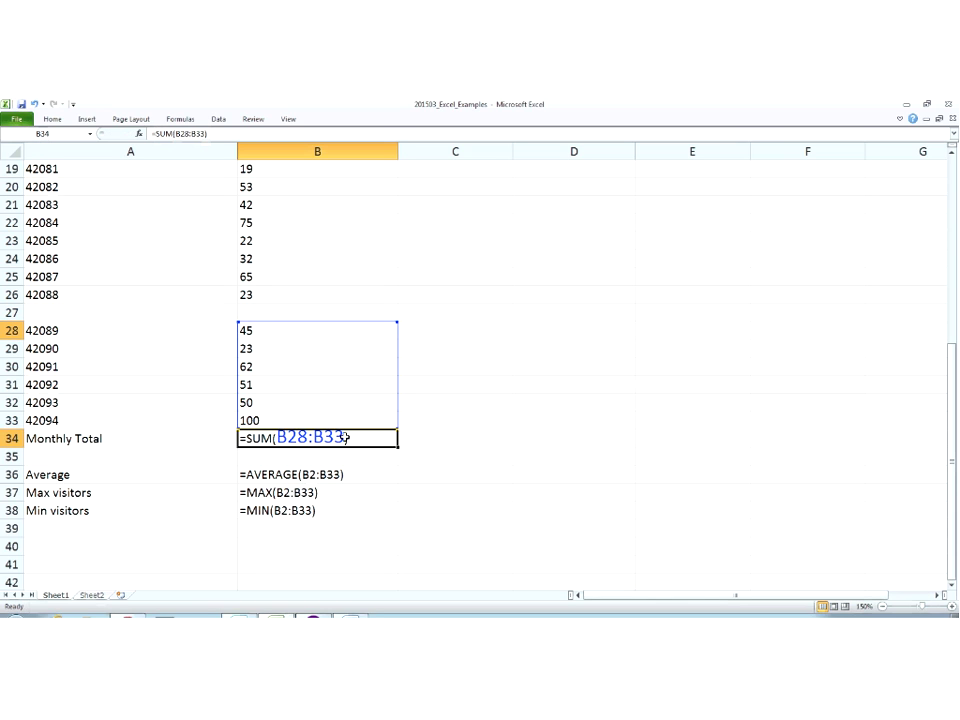
drag(326, 327, 324, 297)
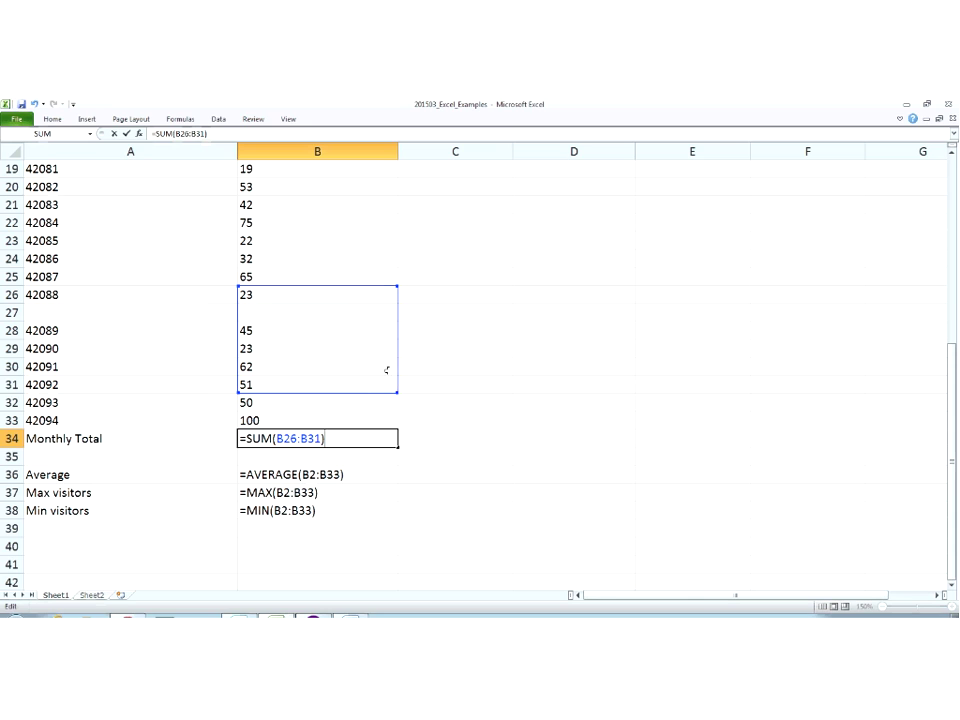
drag(396, 393, 396, 429)
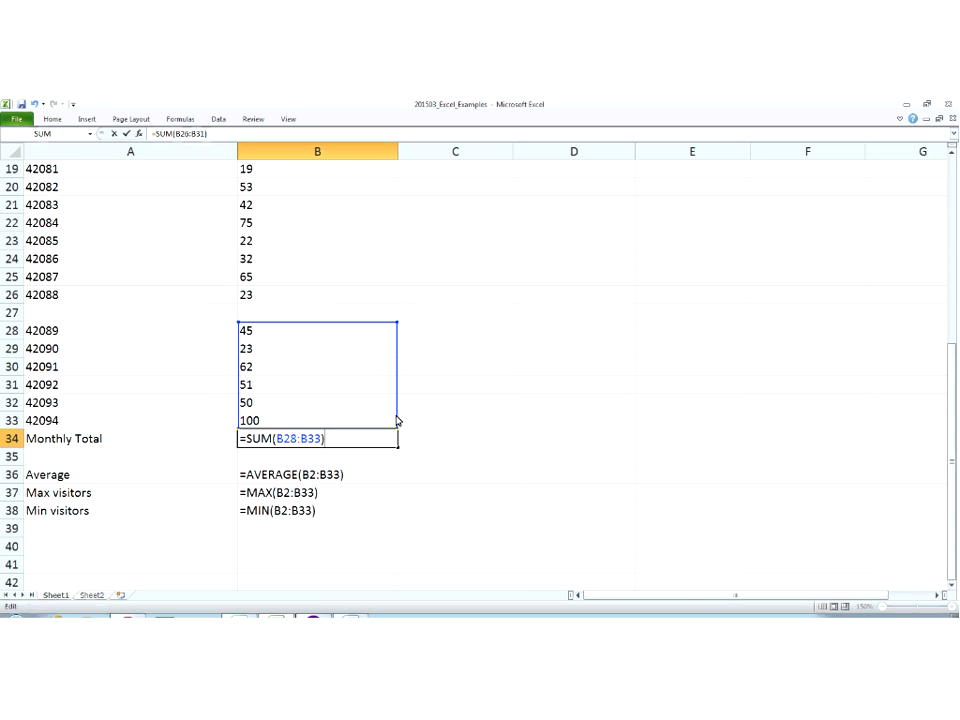
drag(396, 318, 409, 193)
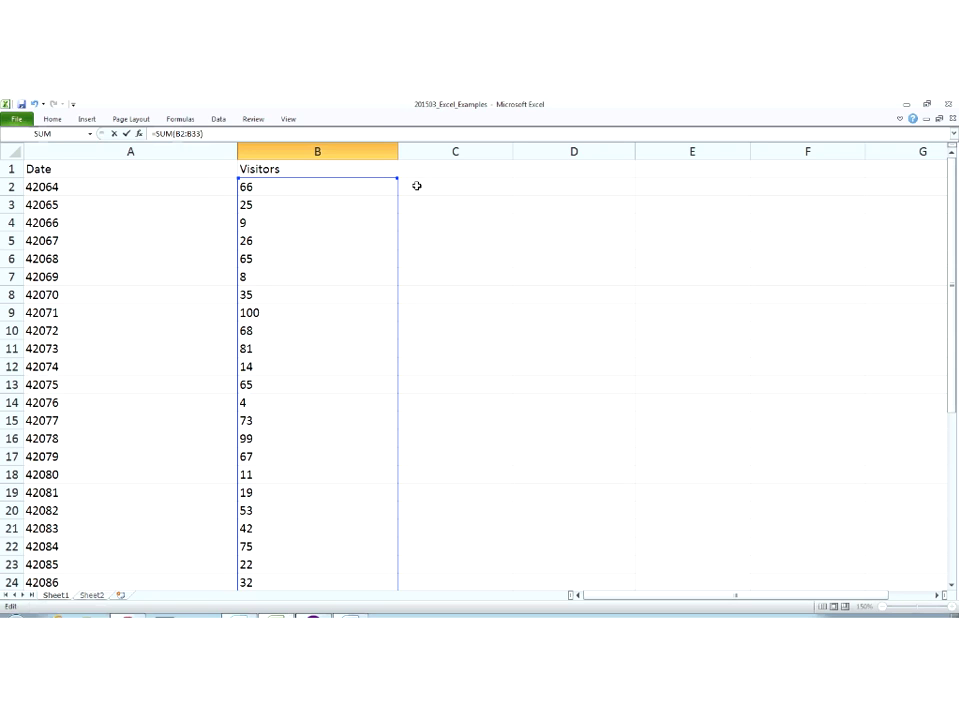
key(Escape)
Step: Examine the Visitors column from B2 down through the summary formulas, finishing on the Monthly Total cell
click(366, 195)
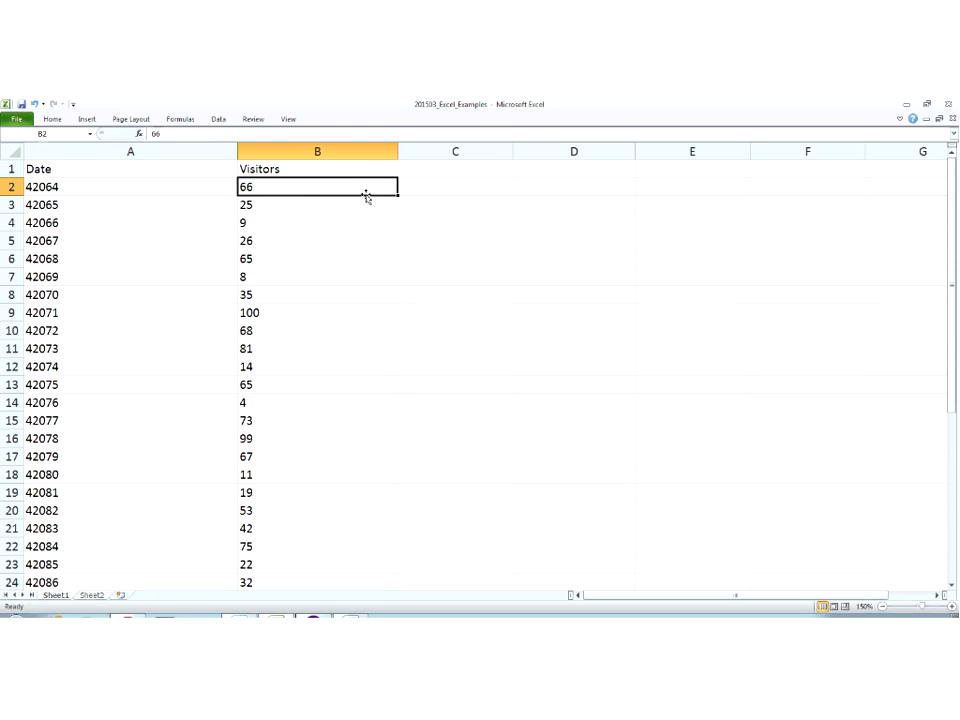
key(Down)
key(Down)
key(Down)
key(Down)
key(Down)
key(Down)
key(Down)
key(Down)
key(Down)
key(Down)
key(Down)
key(Down)
key(Down)
key(Down)
key(Down)
key(Down)
key(Down)
key(Down)
key(Down)
key(Down)
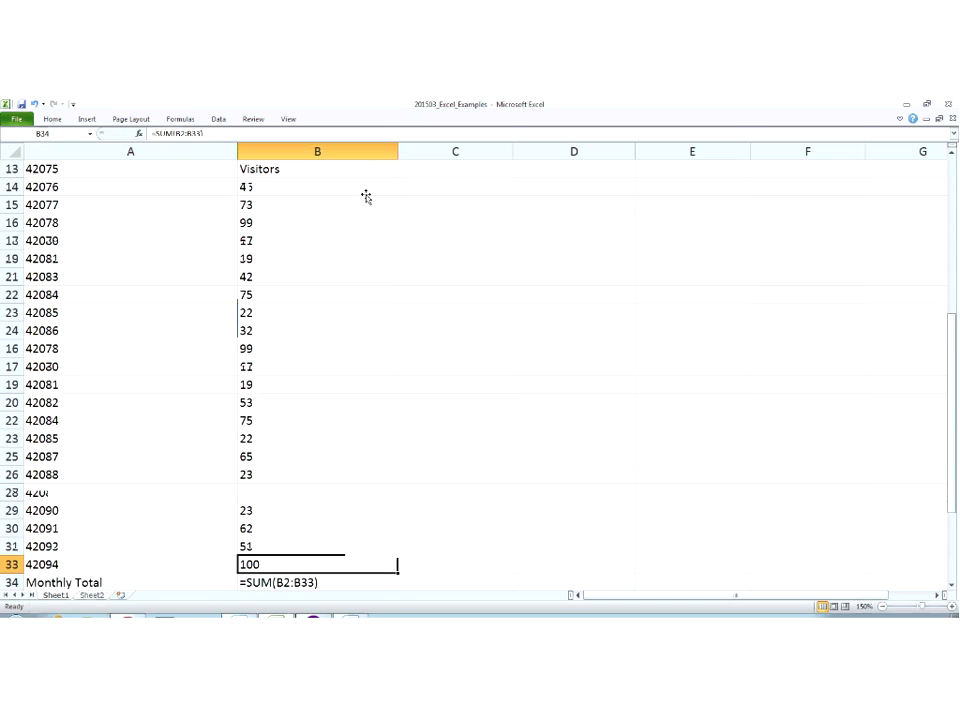
key(Down)
key(Down)
key(Down)
key(Down)
key(Down)
key(Down)
key(Down)
key(Down)
key(Down)
key(Down)
key(Up)
key(Up)
key(Up)
key(Up)
key(Up)
key(Up)
key(Up)
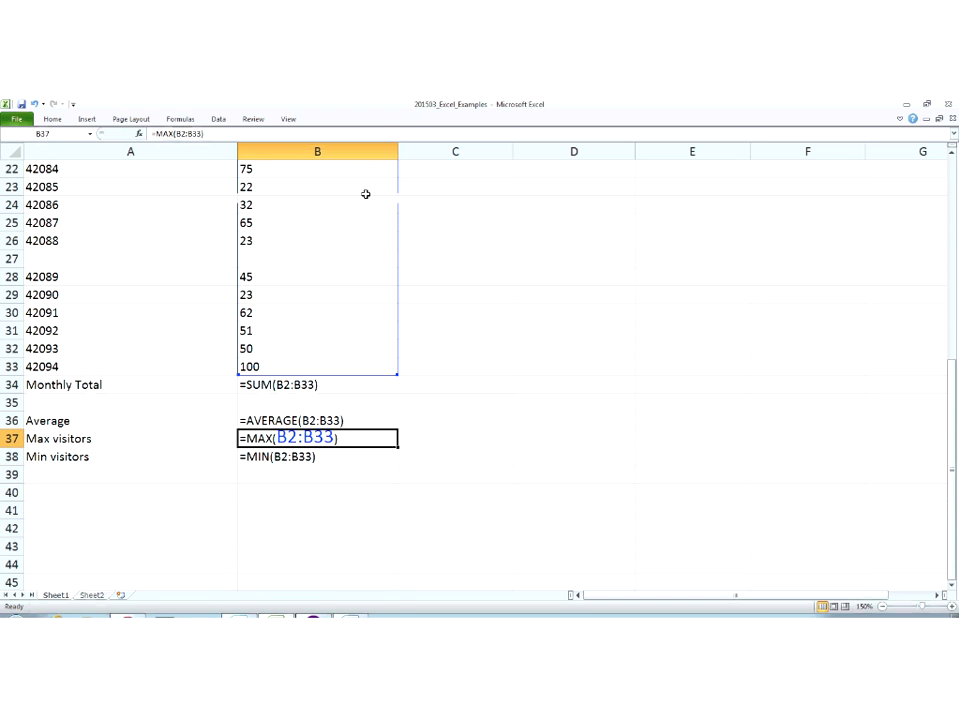
key(Up)
key(Up)
key(Up)
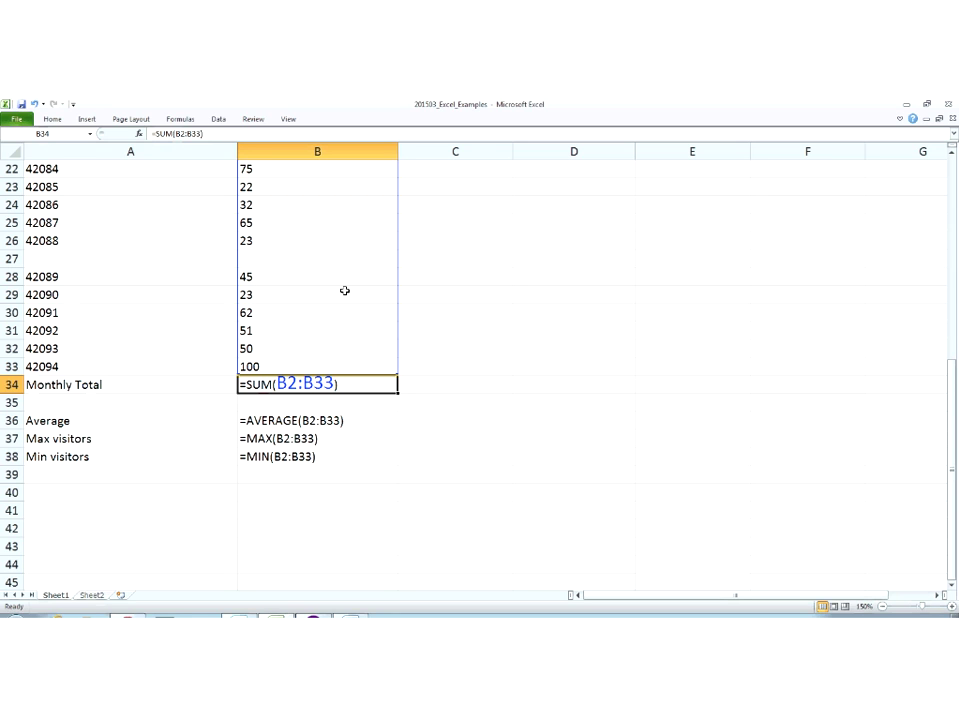
Step: Display calculated values instead of formulas on Sheet1
key(Escape)
key(ctrl+grave)
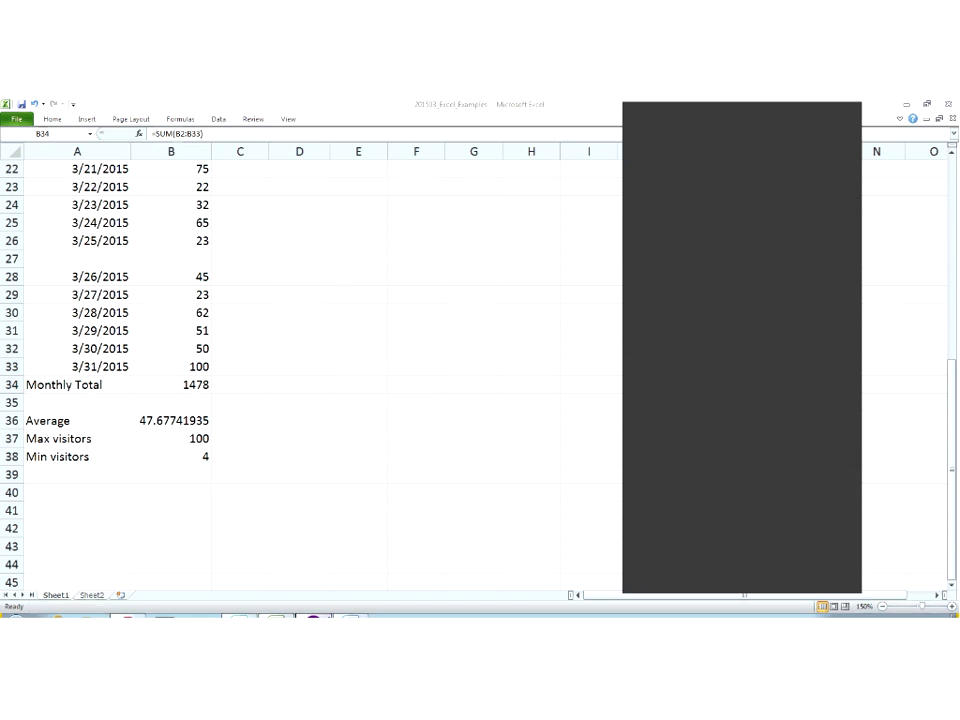
Step: Enter the text cat in the blank Visitors cell B27 to test how the summary formulas treat text
click(177, 259)
text(cat)
key(Return)
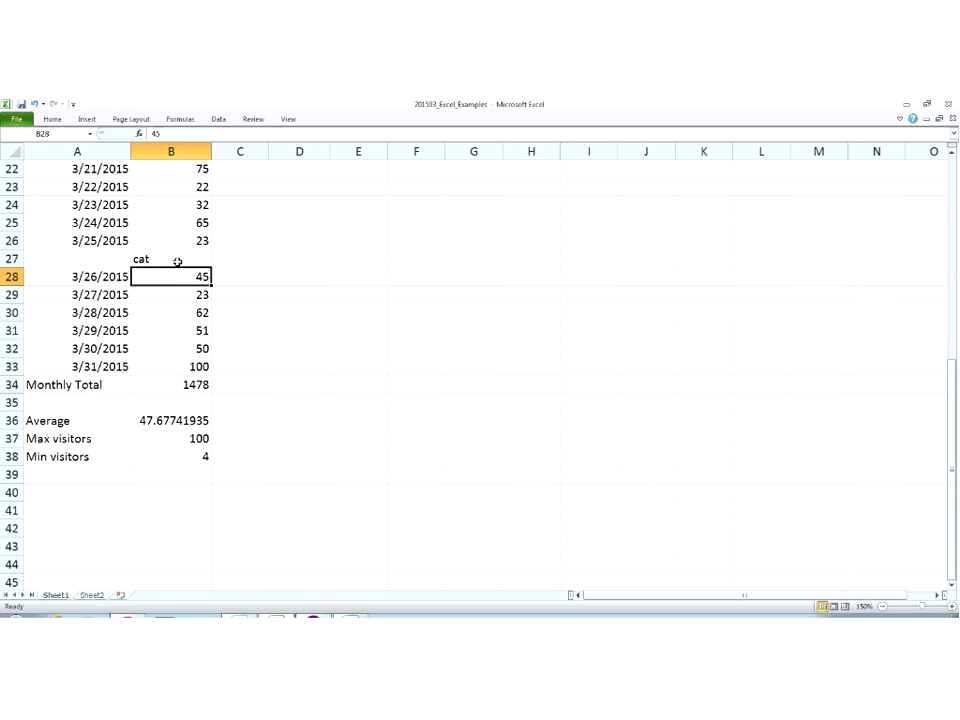
Step: Replace the text in cell B27 with 9000 to test the summary formulas and clear the cell again
click(195, 259)
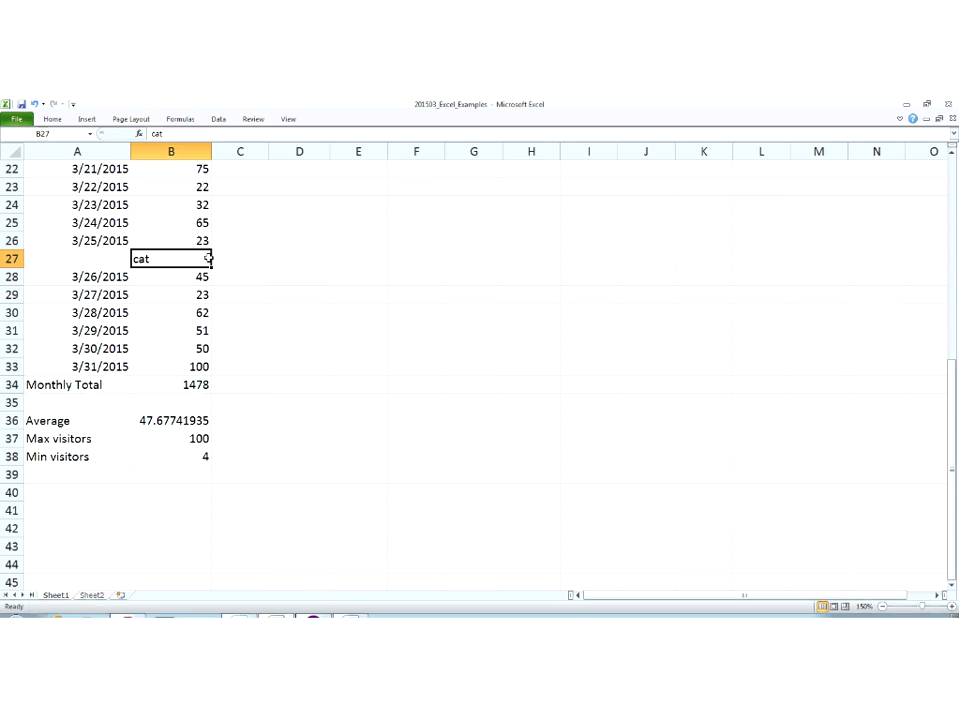
text(9000)
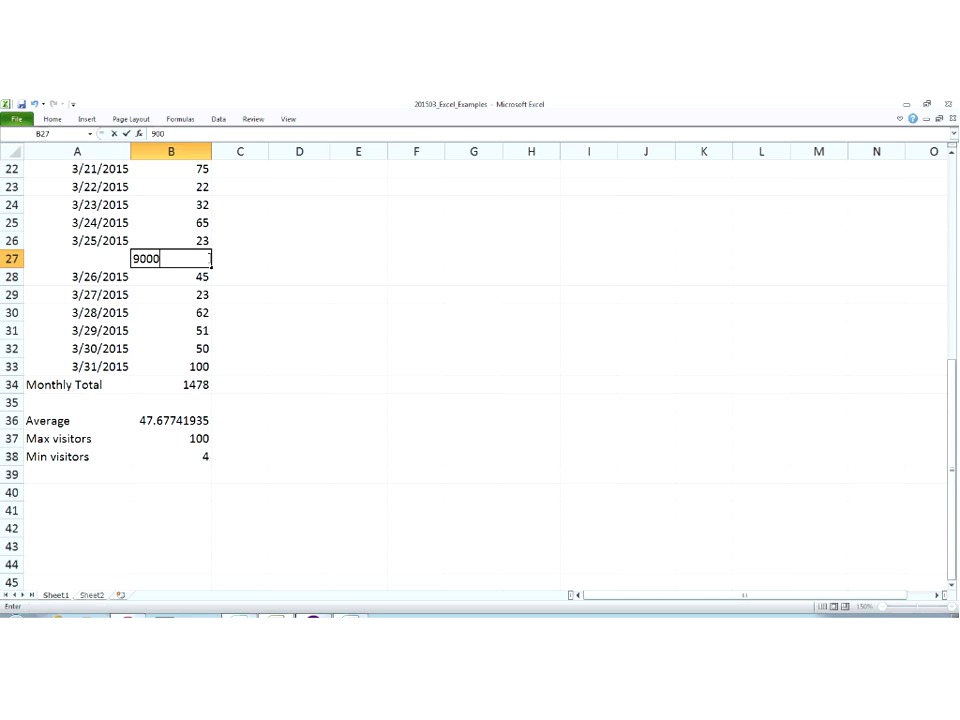
key(Return)
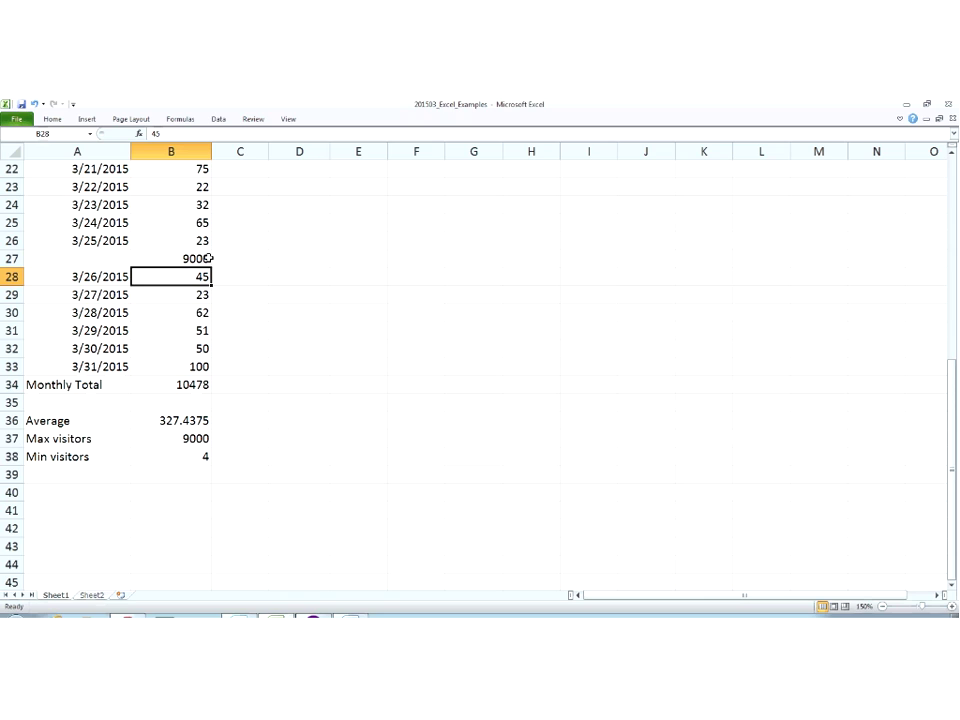
click(193, 258)
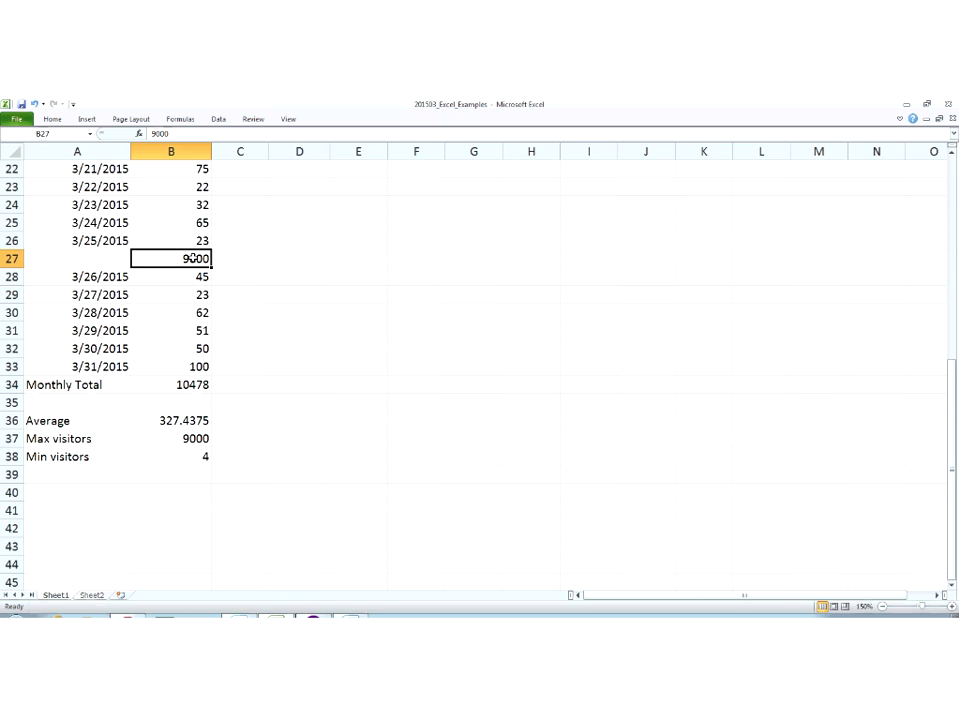
key(Delete)
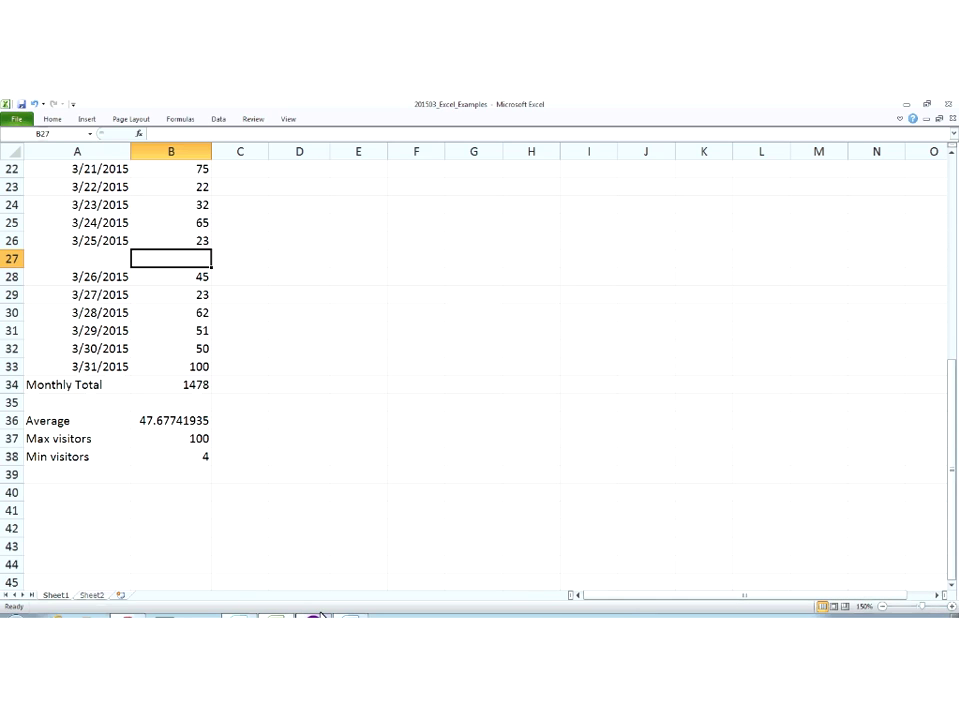
Step: Open the Average formula in cell B36 for editing and select its entire text
click(160, 420)
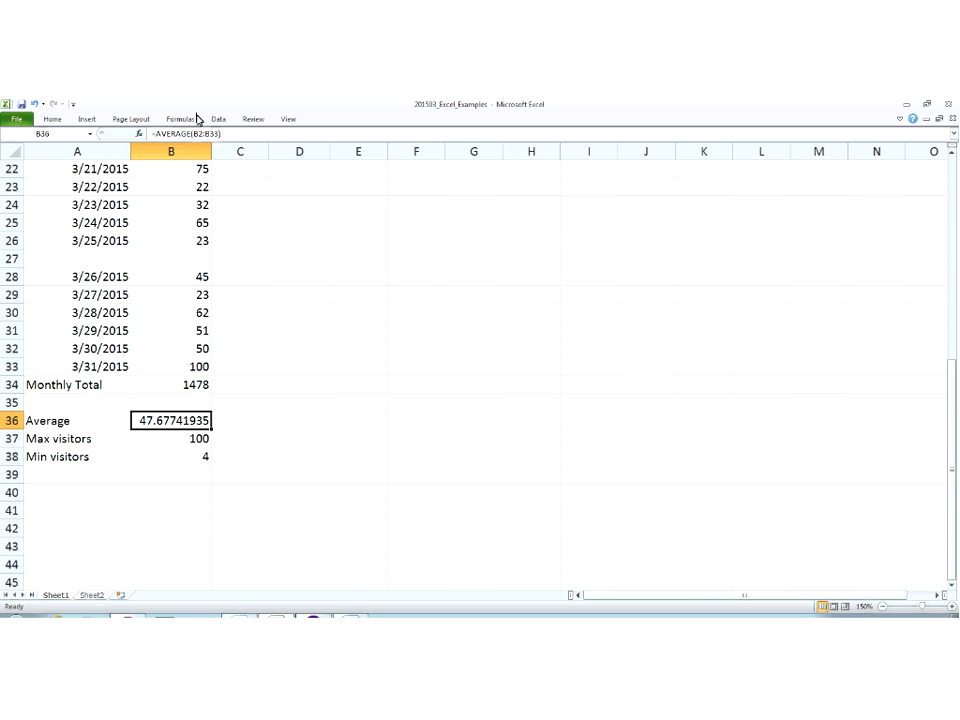
click(252, 137)
drag(221, 134, 156, 134)
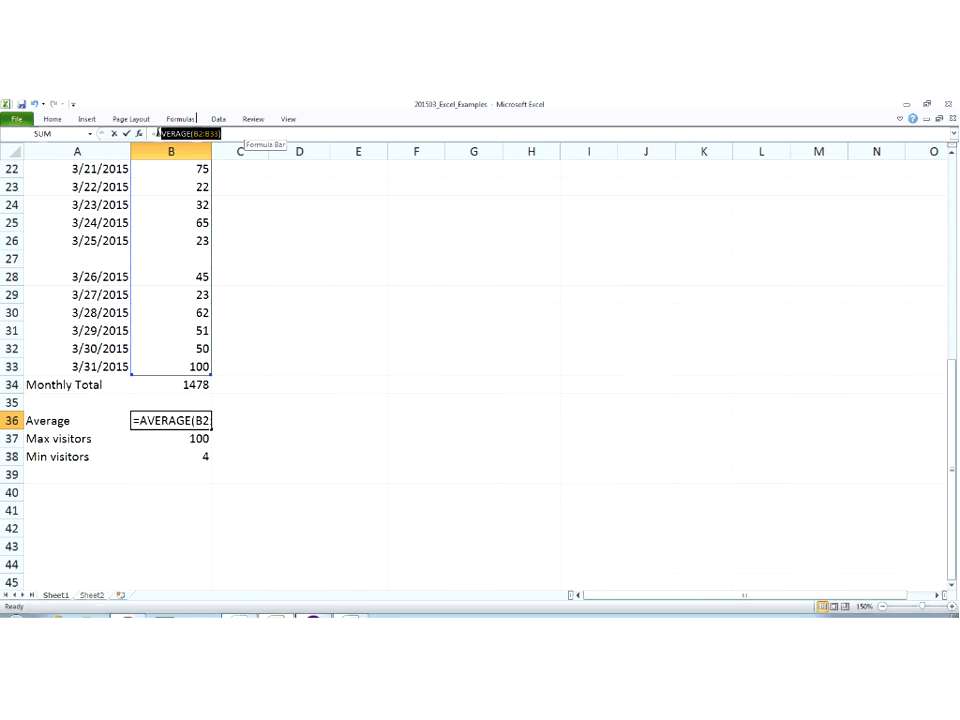
click(231, 133)
drag(221, 134, 153, 134)
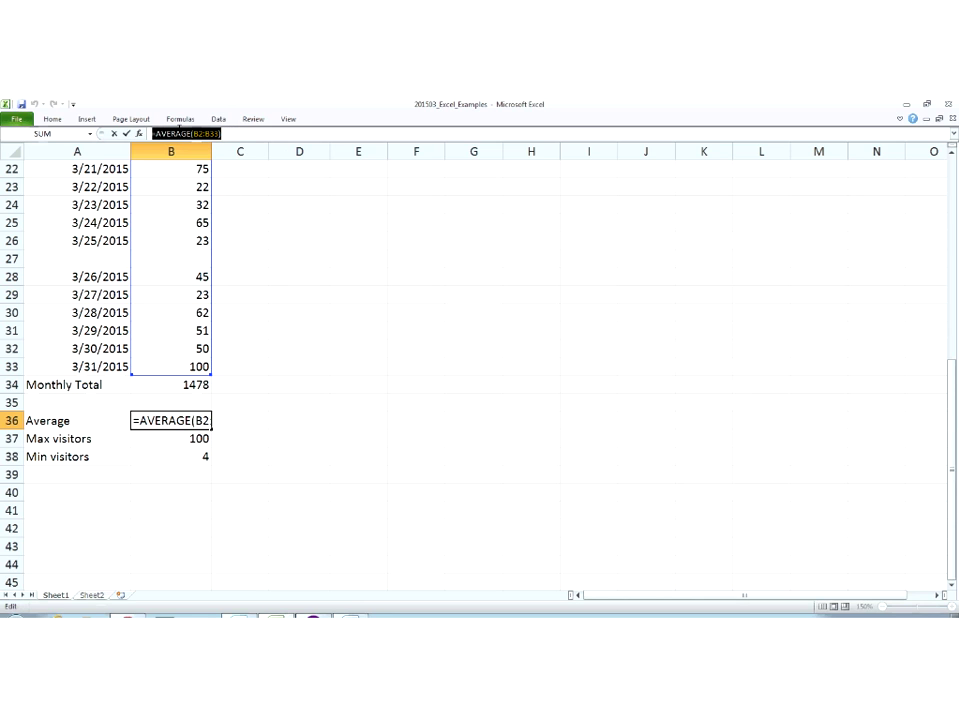
right_click(180, 133)
click(207, 149)
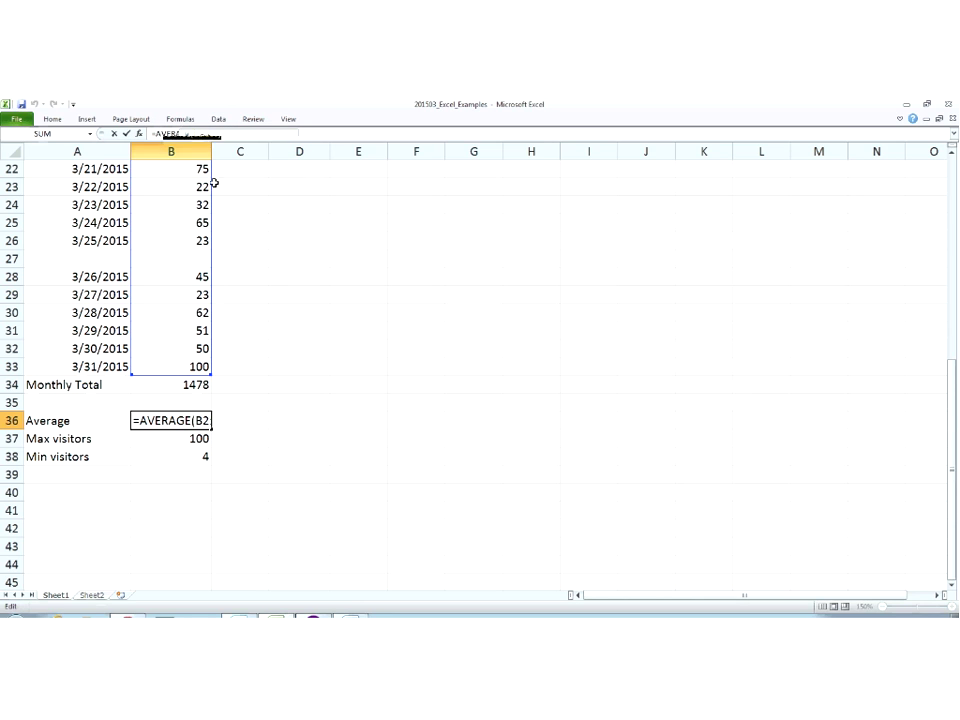
click(322, 614)
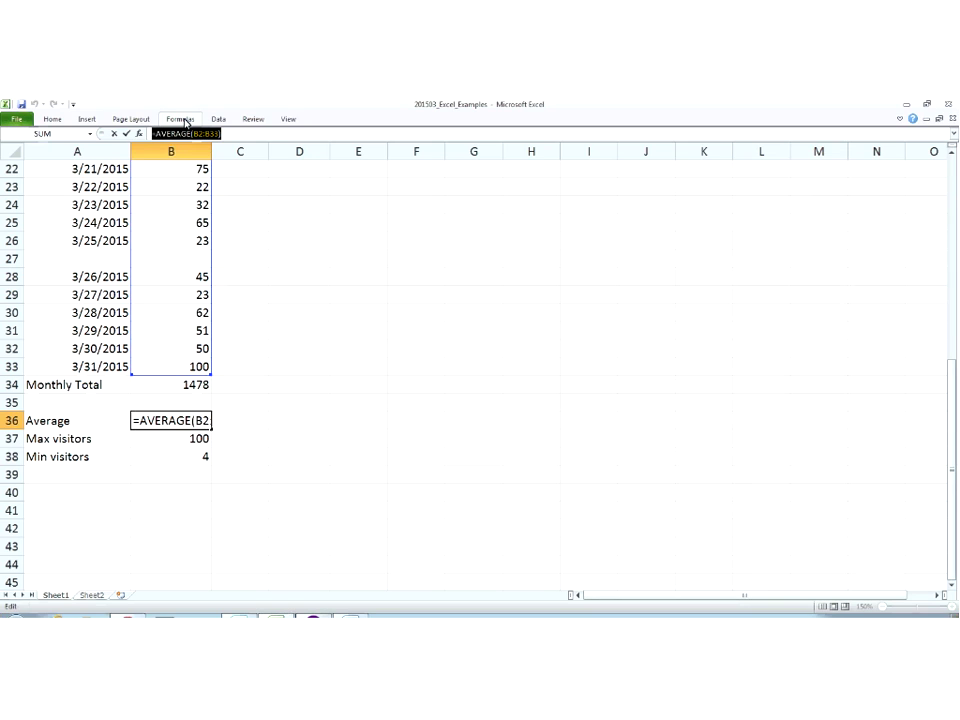
Step: Examine the functions offered in the Function Library's AutoSum, Recently Used, Financial, Date & Time and Math & Trig categories
click(182, 119)
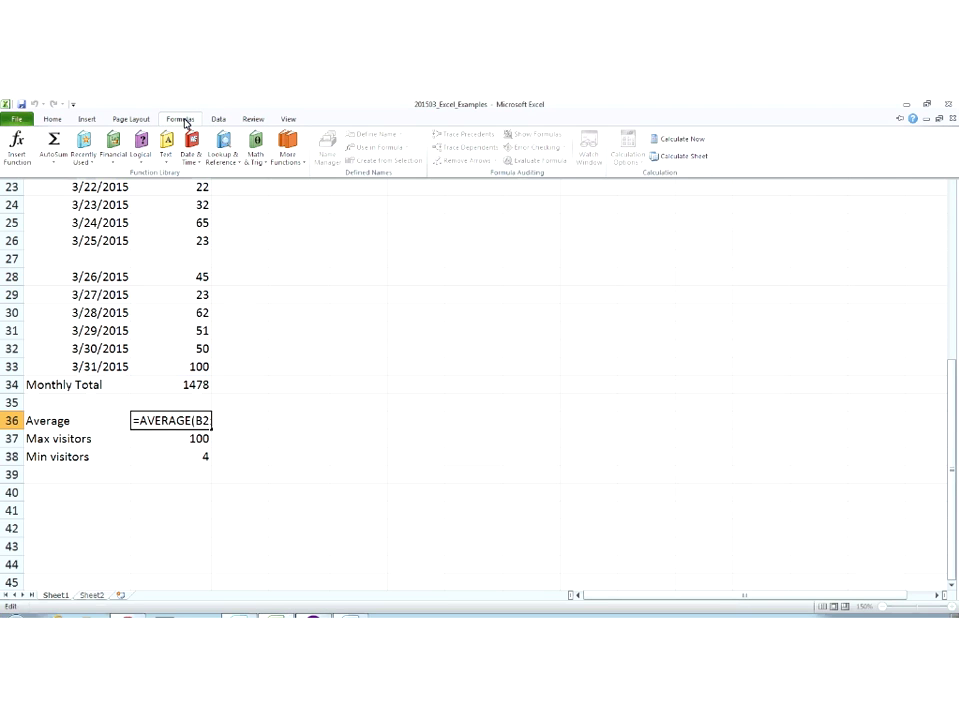
click(60, 165)
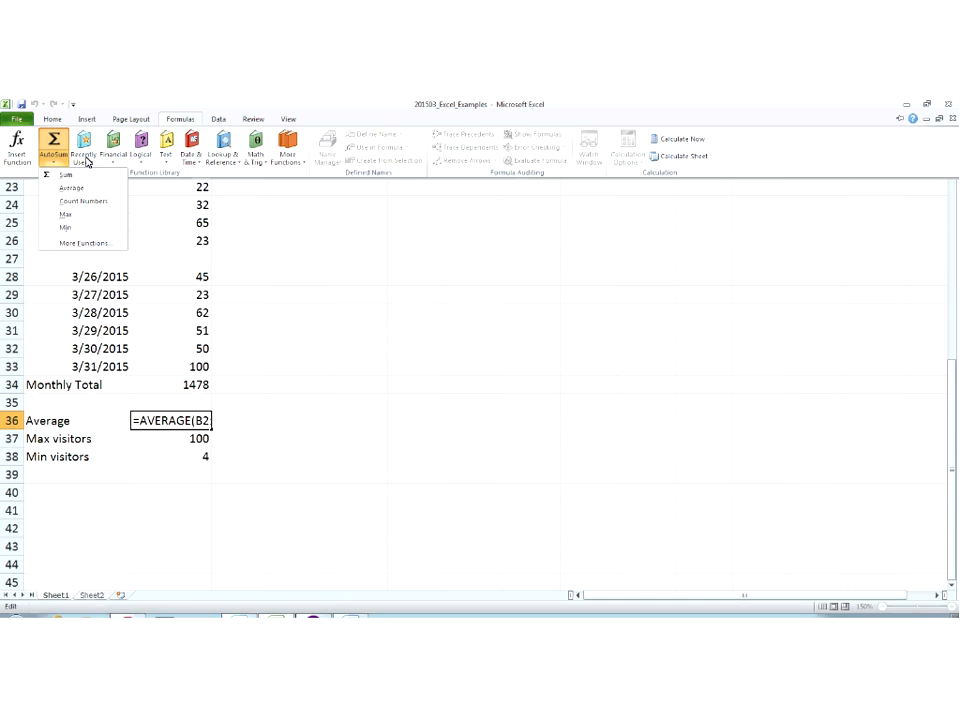
key(Escape)
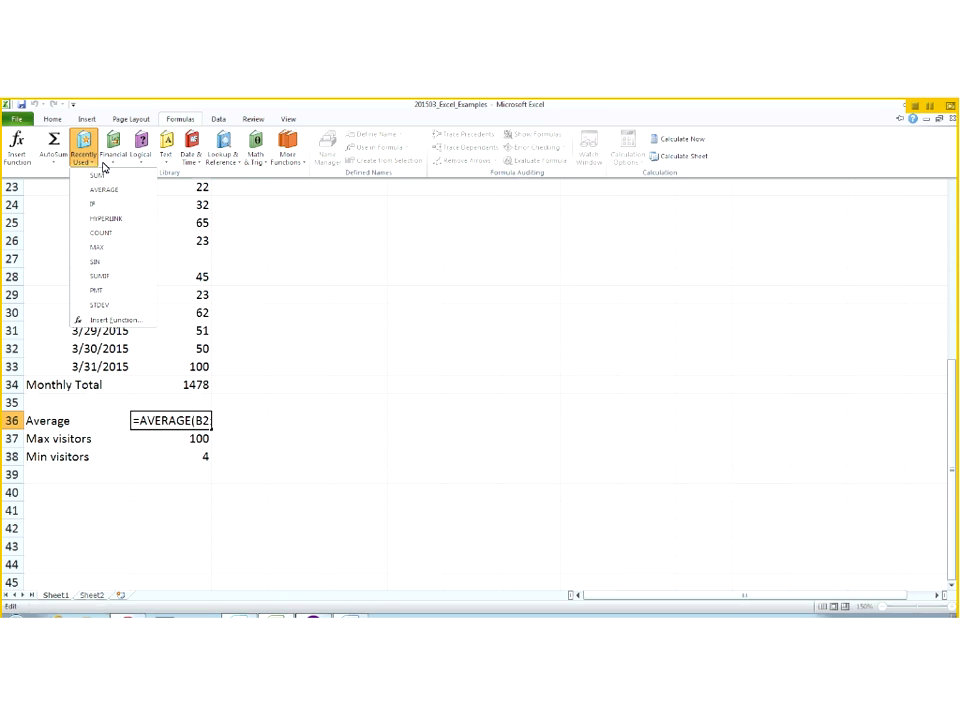
click(117, 150)
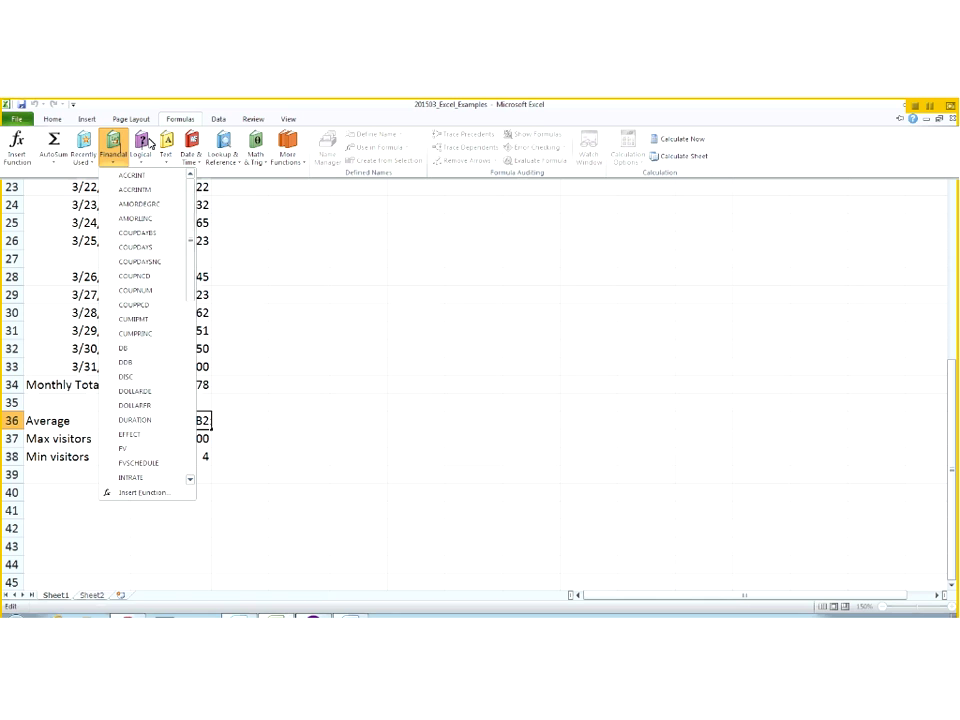
click(194, 141)
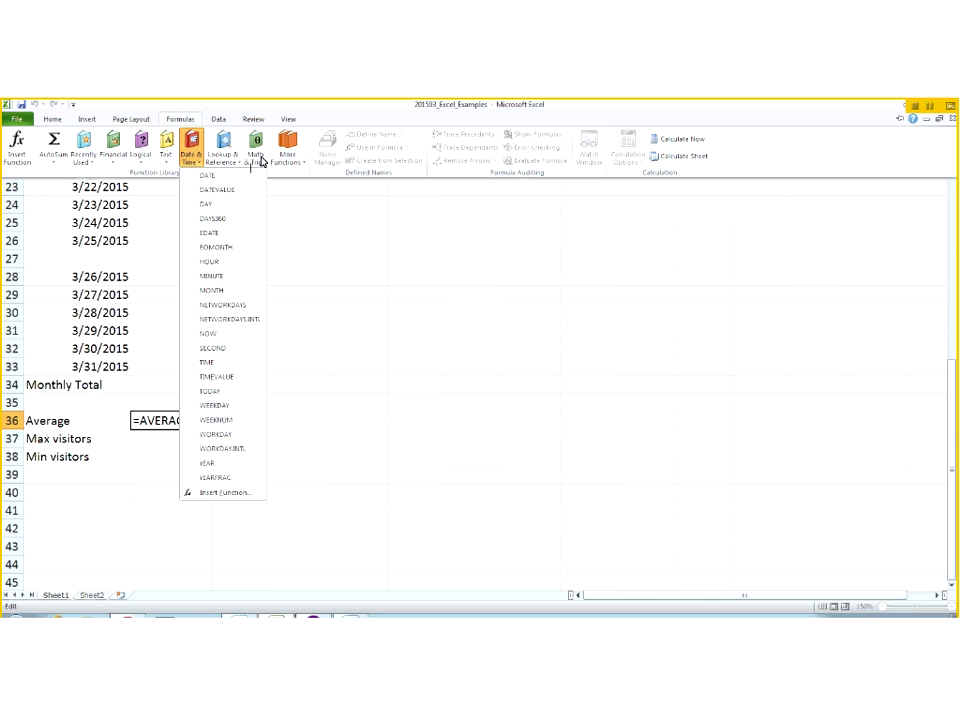
click(258, 155)
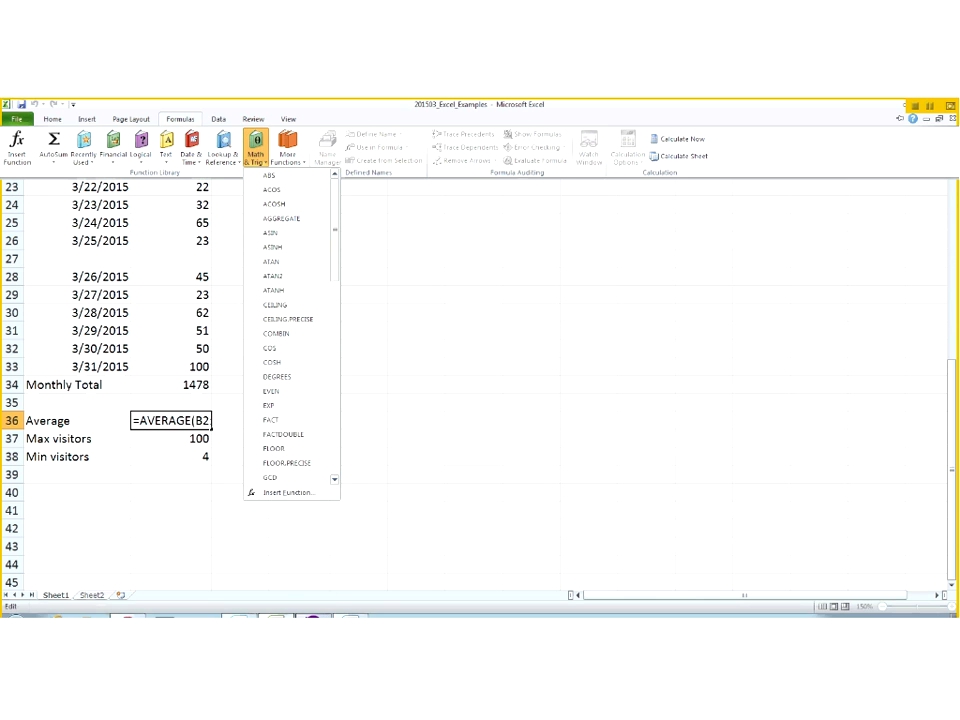
key(Escape)
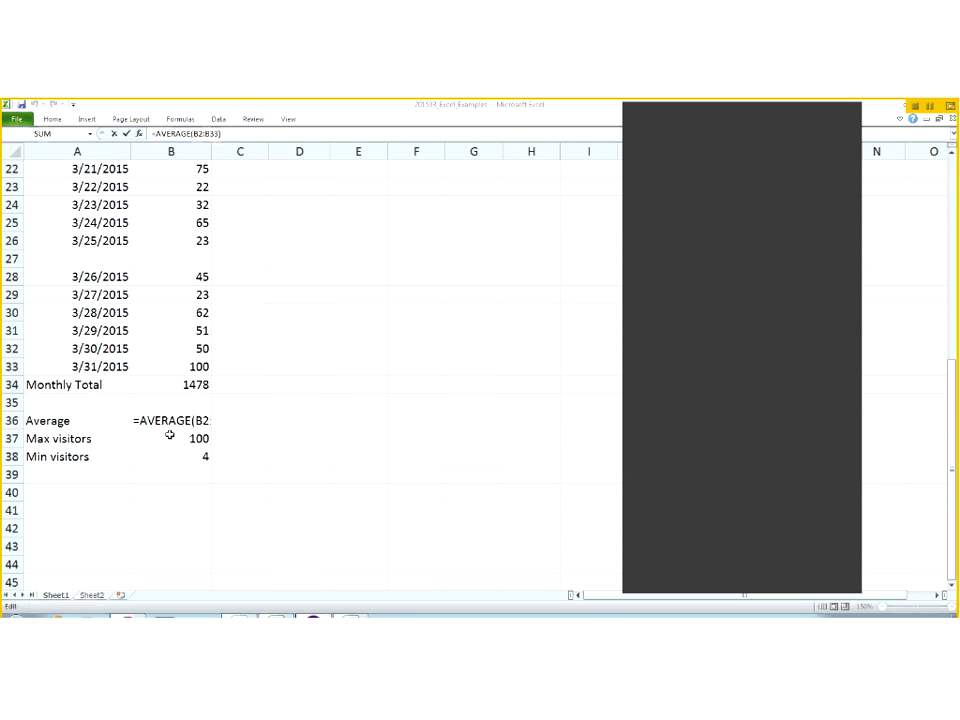
Step: Commit the formula =AVERAGE(B2:B33) in the Average cell B36
click(167, 406)
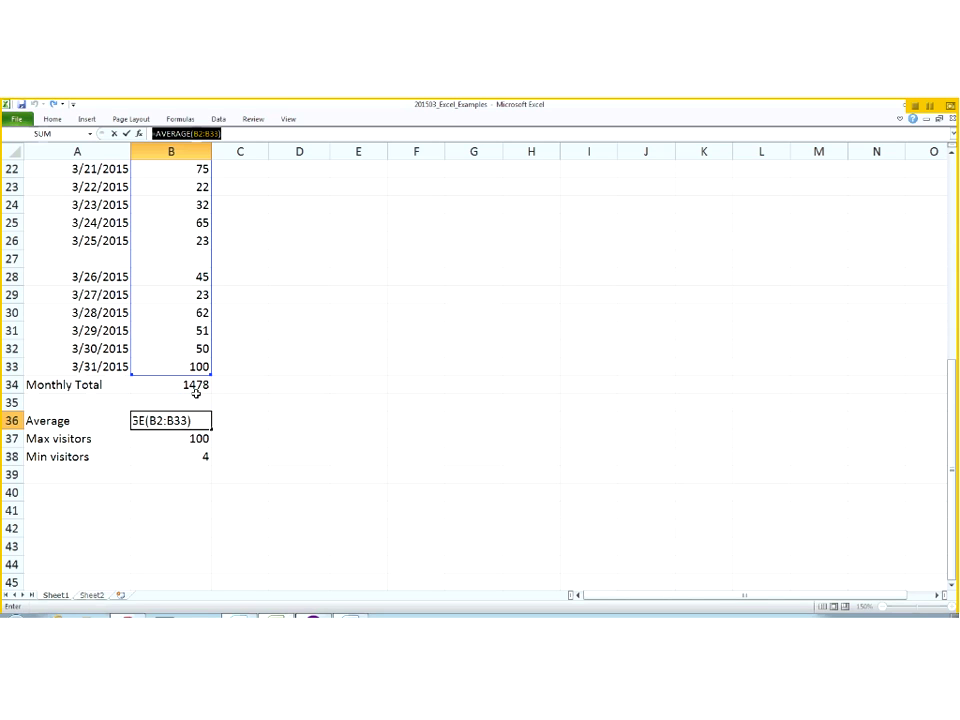
key(Return)
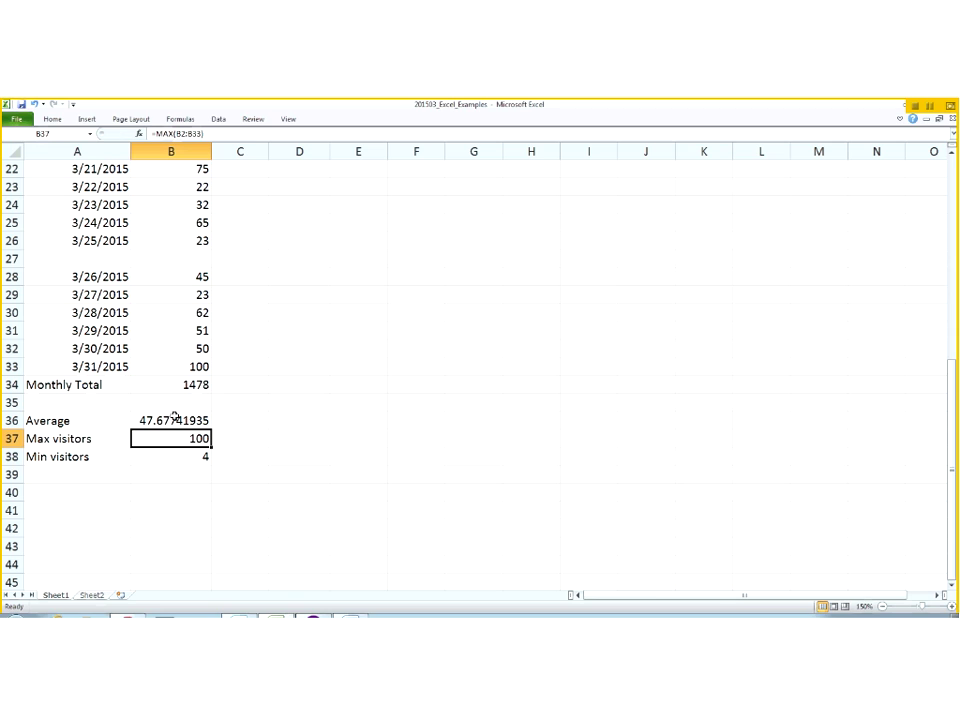
click(338, 615)
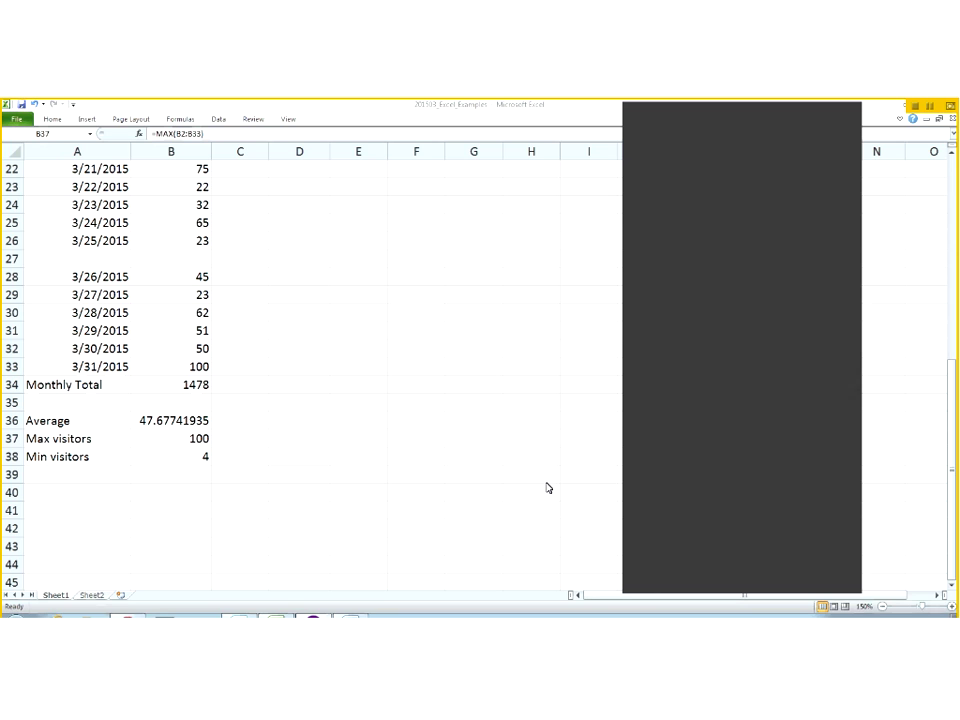
Step: Format the Average value in cell B36 as a Number with 1 decimal place
click(155, 424)
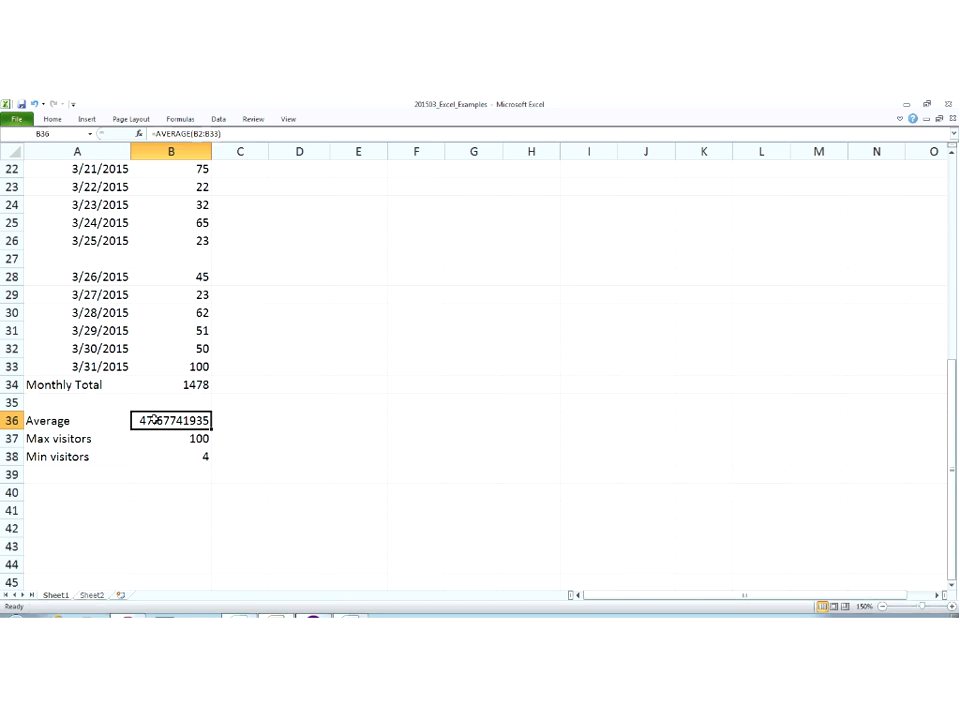
right_click(155, 421)
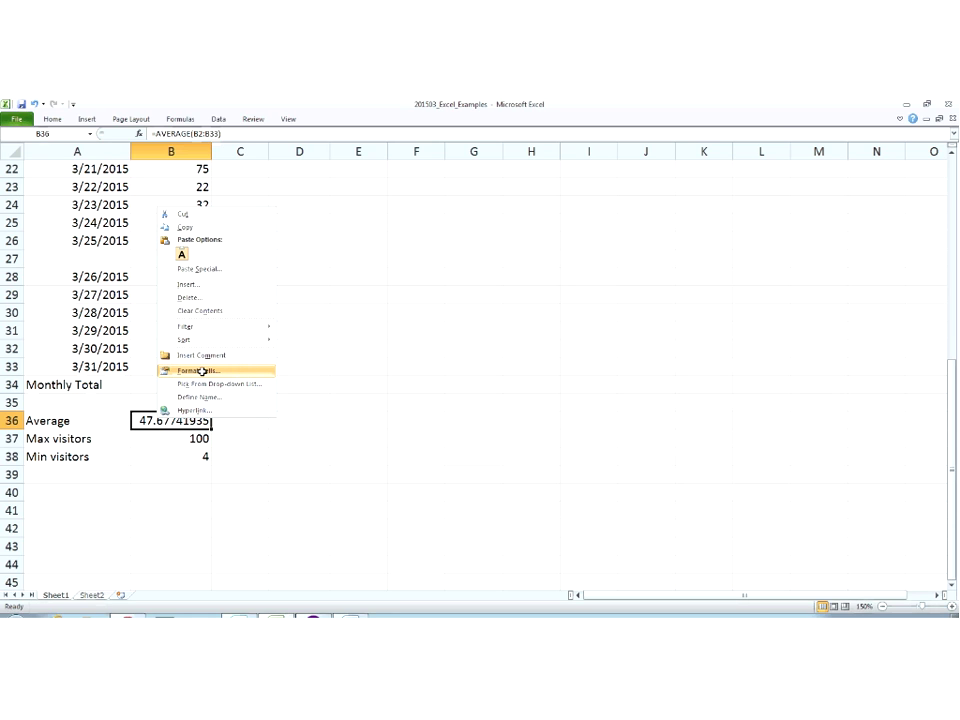
click(202, 371)
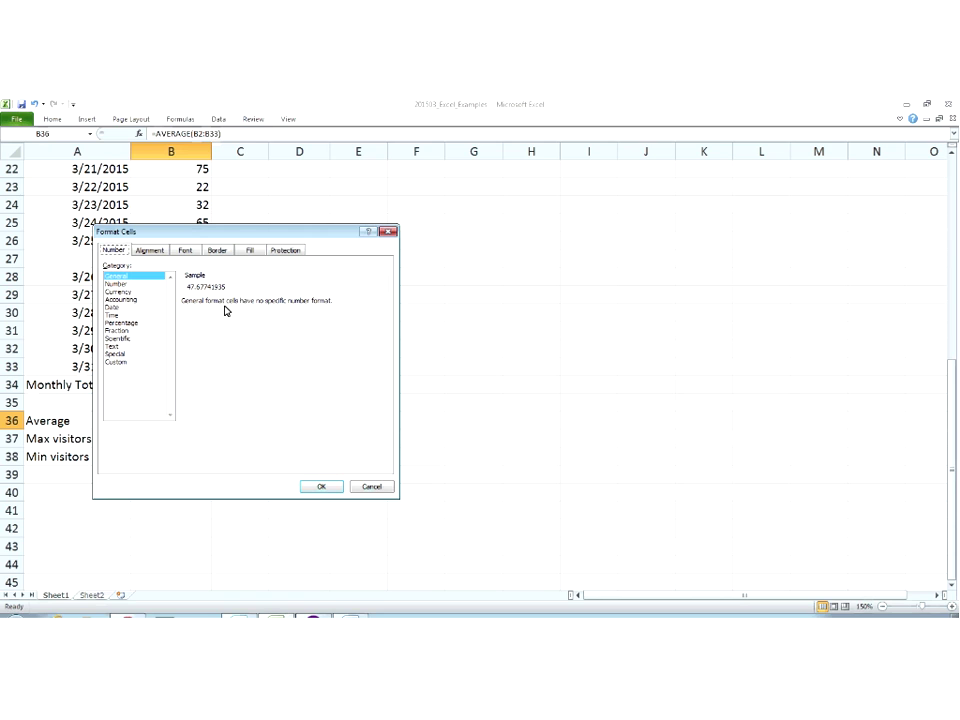
drag(195, 237, 371, 242)
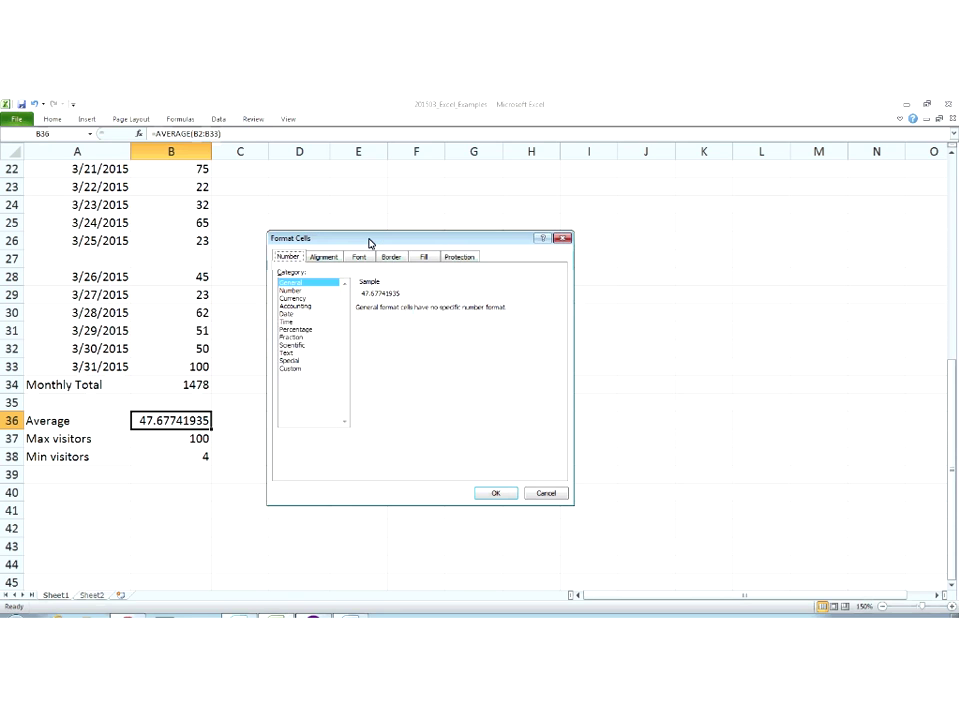
click(296, 292)
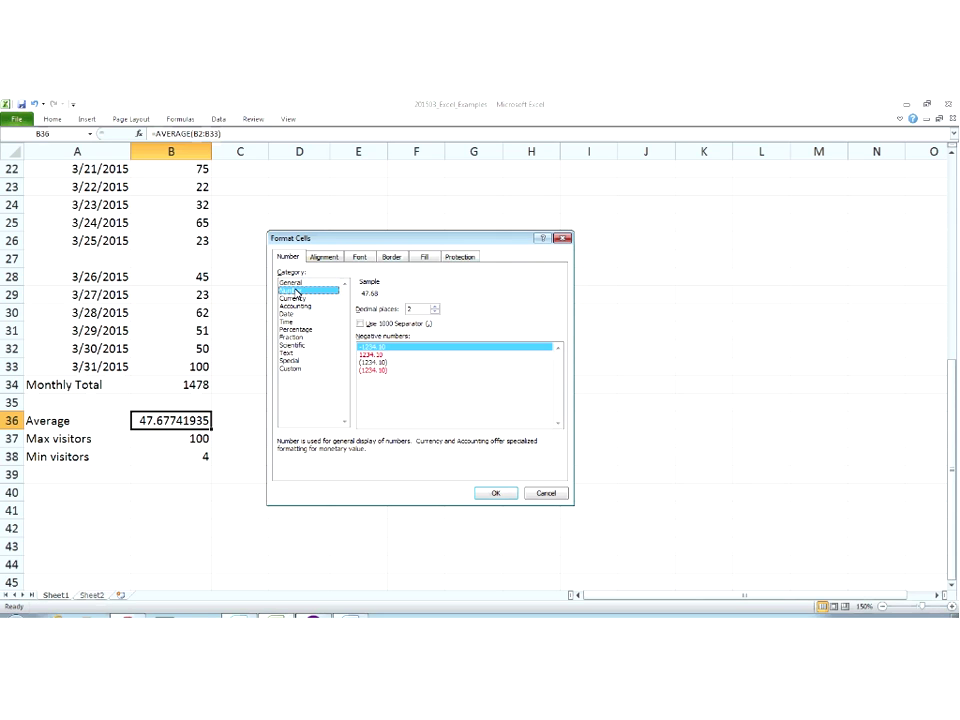
click(435, 313)
click(498, 494)
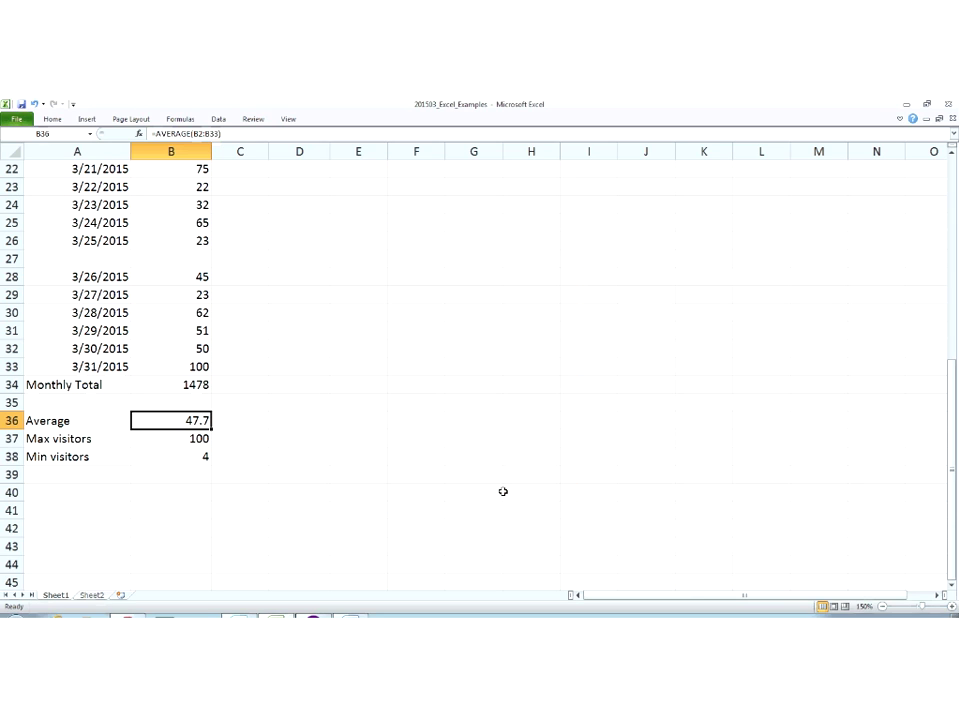
click(245, 421)
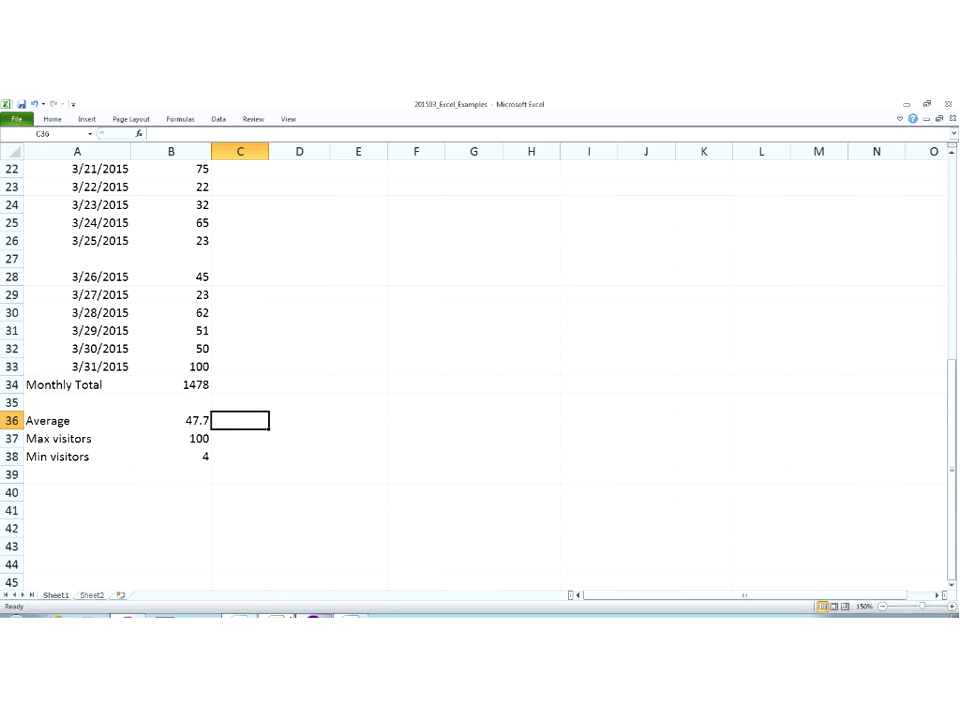
click(313, 616)
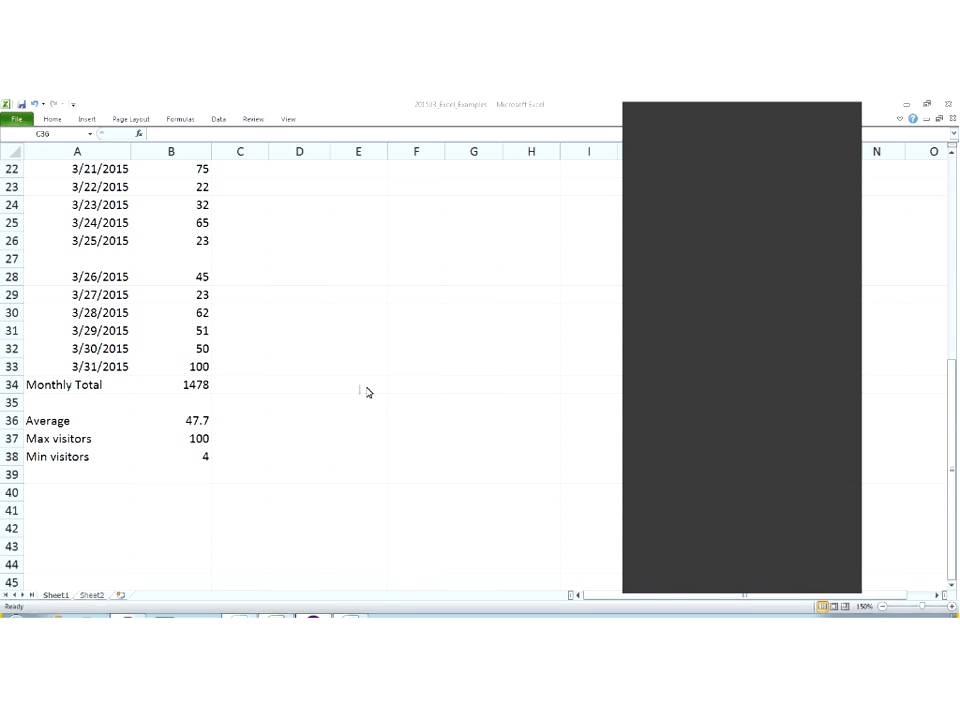
click(333, 104)
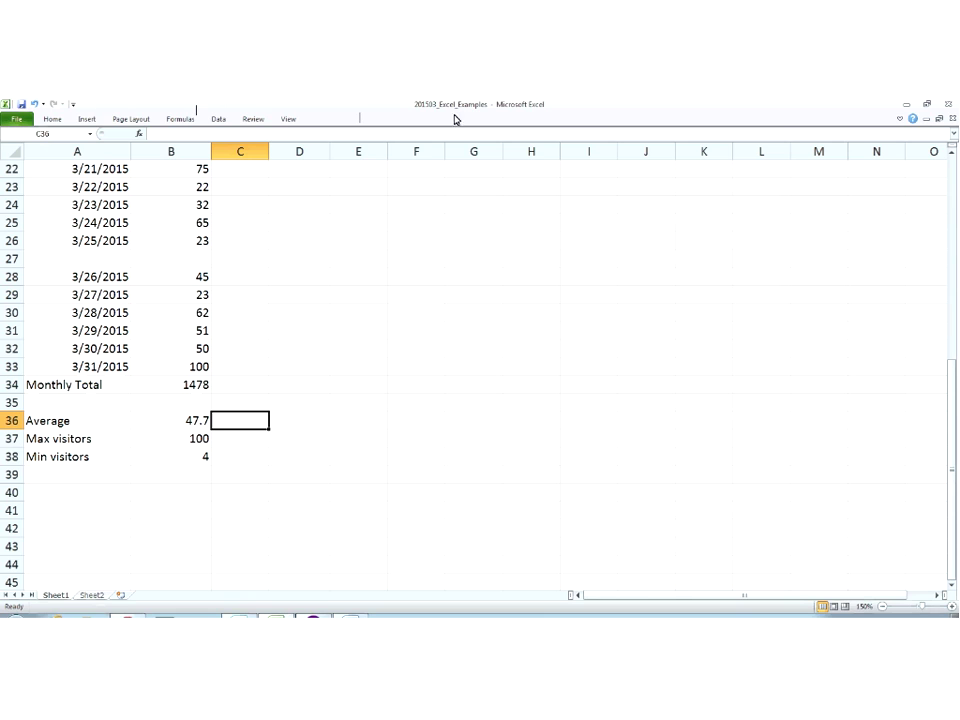
key(alt+Tab)
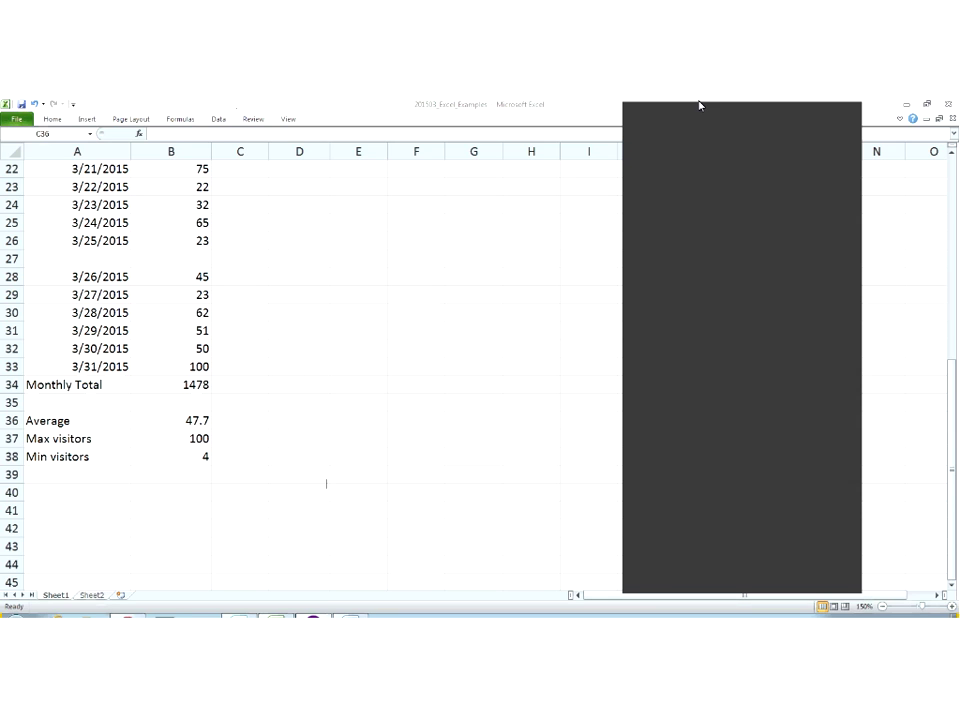
click(236, 117)
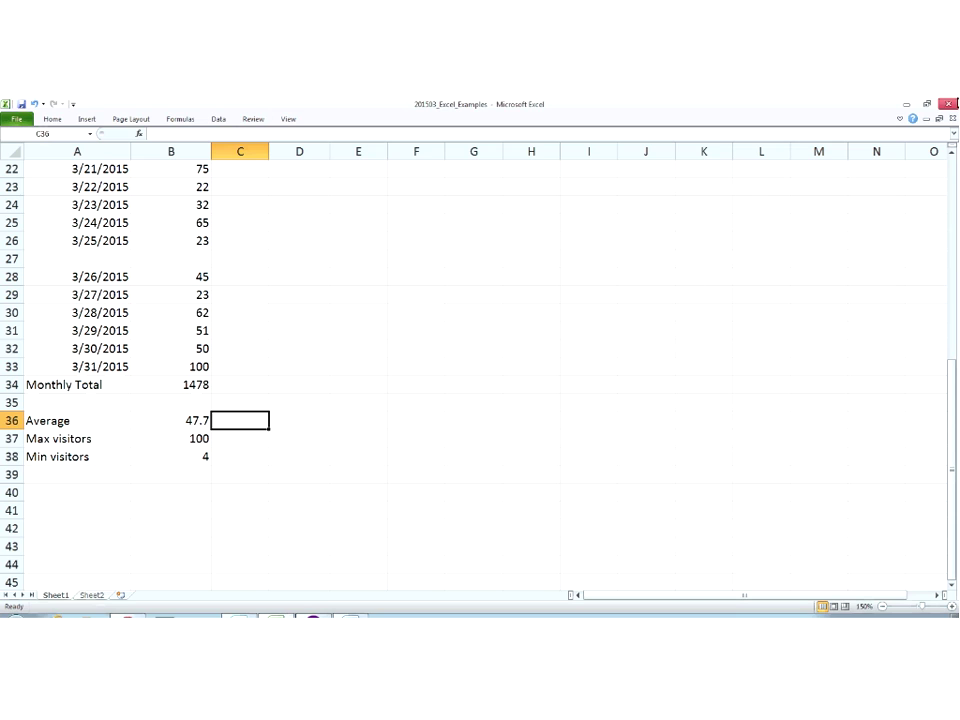
Step: Close the 201503_Excel_Examples workbook without saving the changes
click(951, 106)
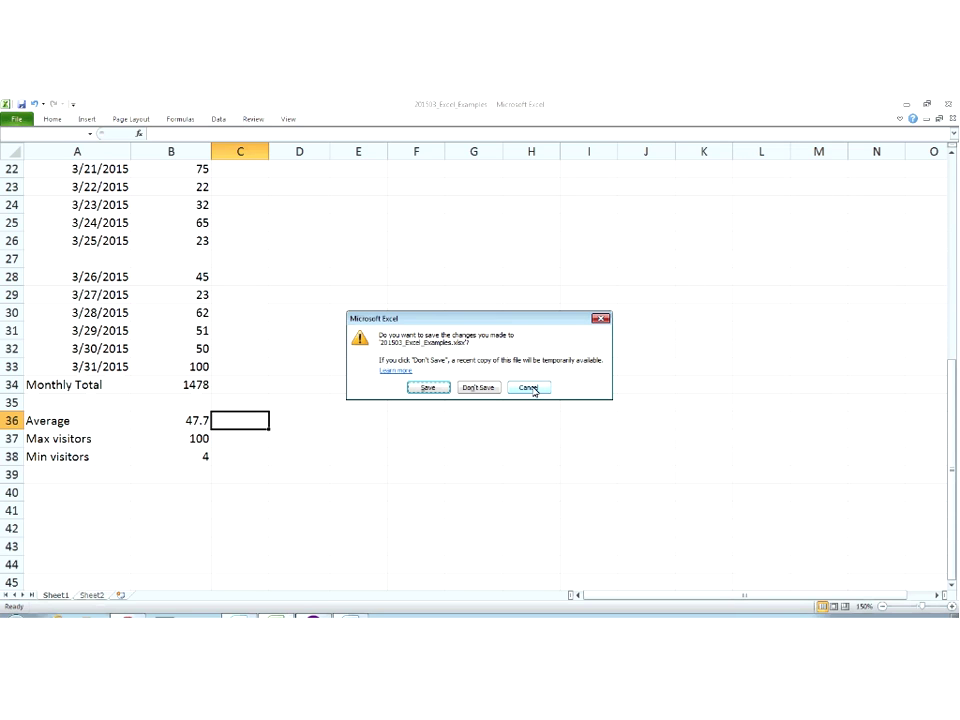
key(n)
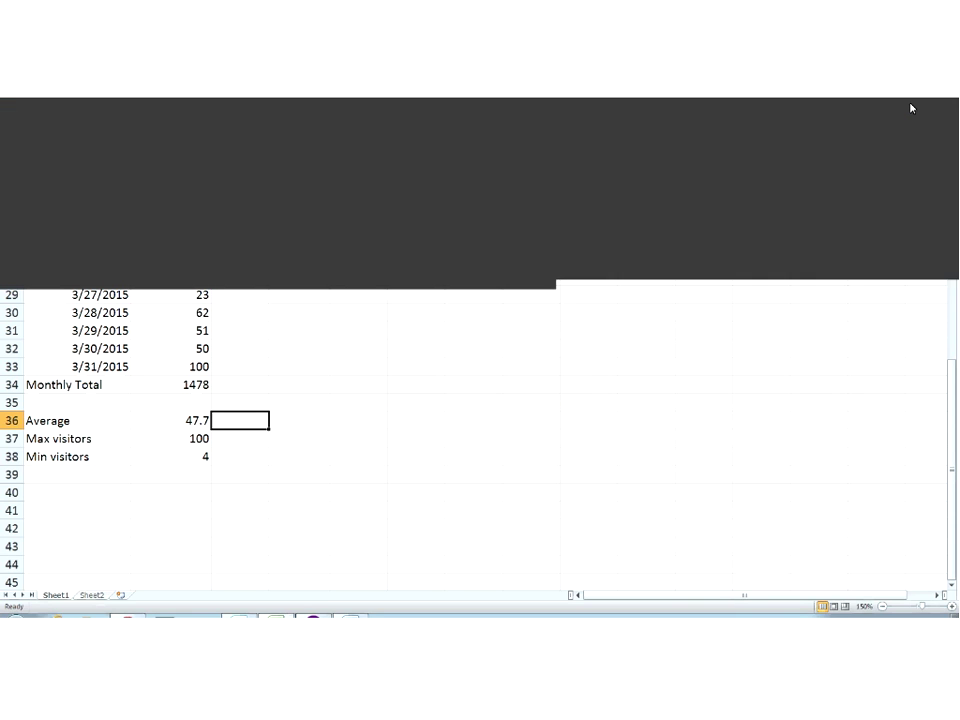